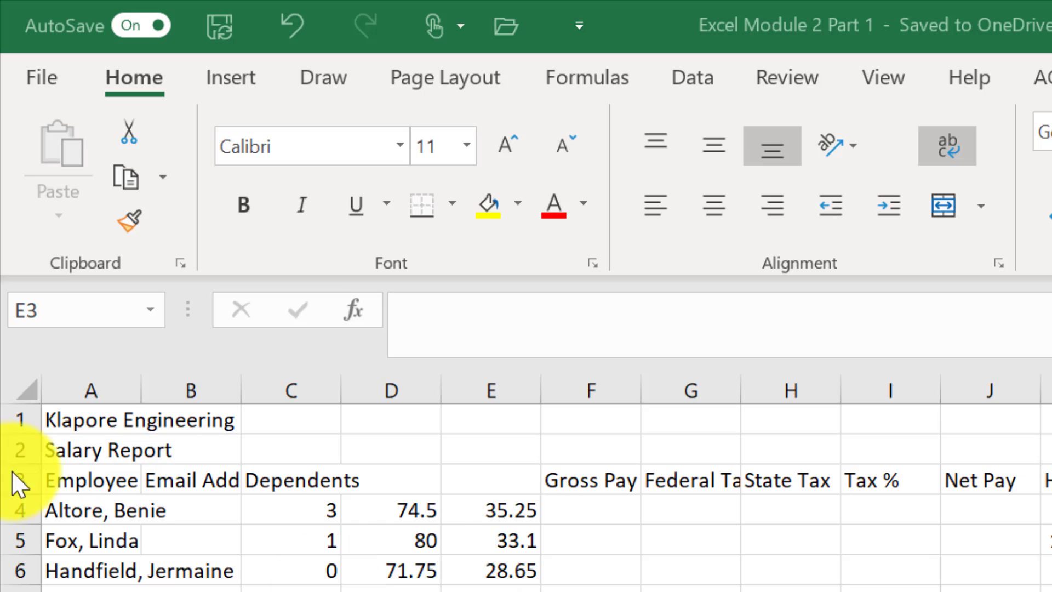
- Enter 'Hours Worked' in D3 as a two-line heading with a line break after Hours
left_click(86, 478)
left_click(181, 481)
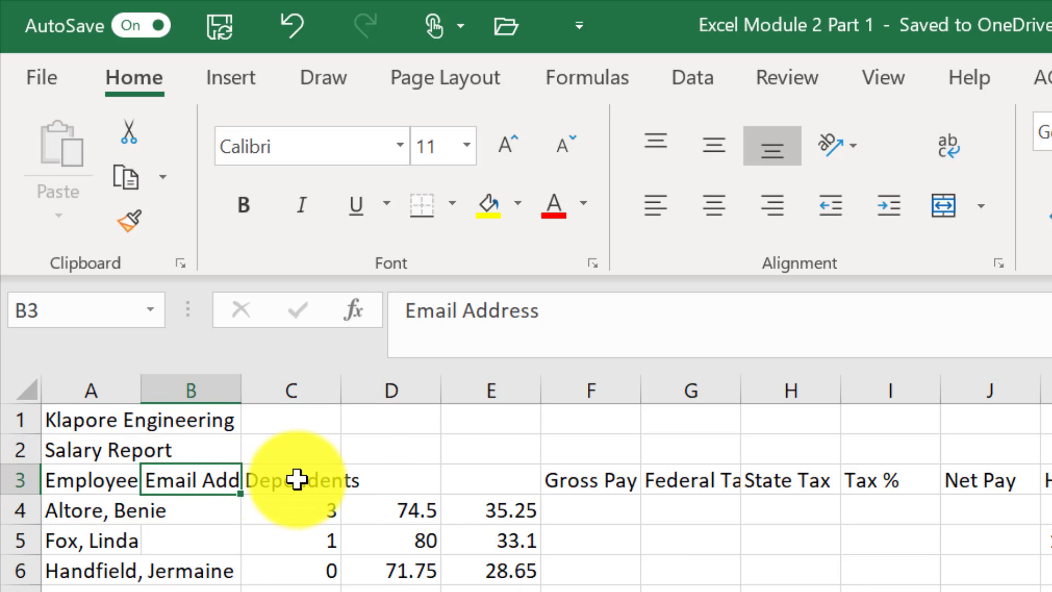
left_click(296, 479)
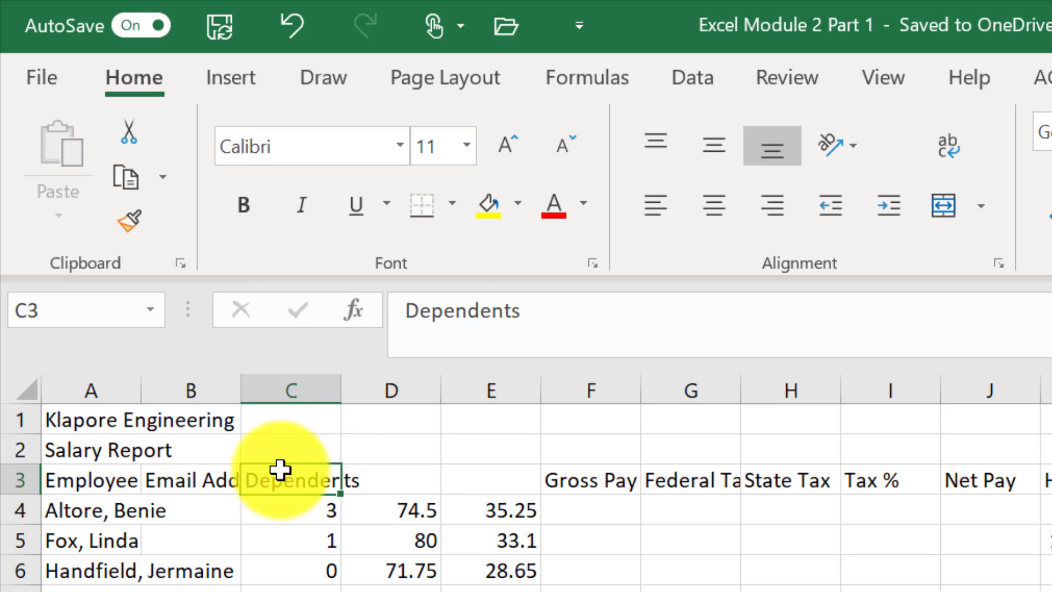
left_click(401, 480)
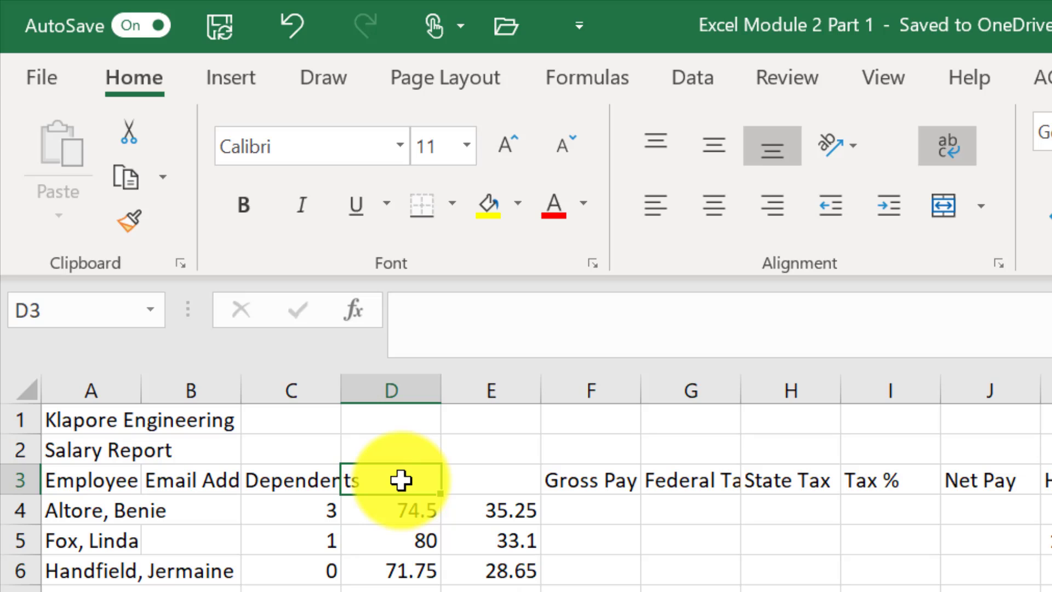
type("Hours")
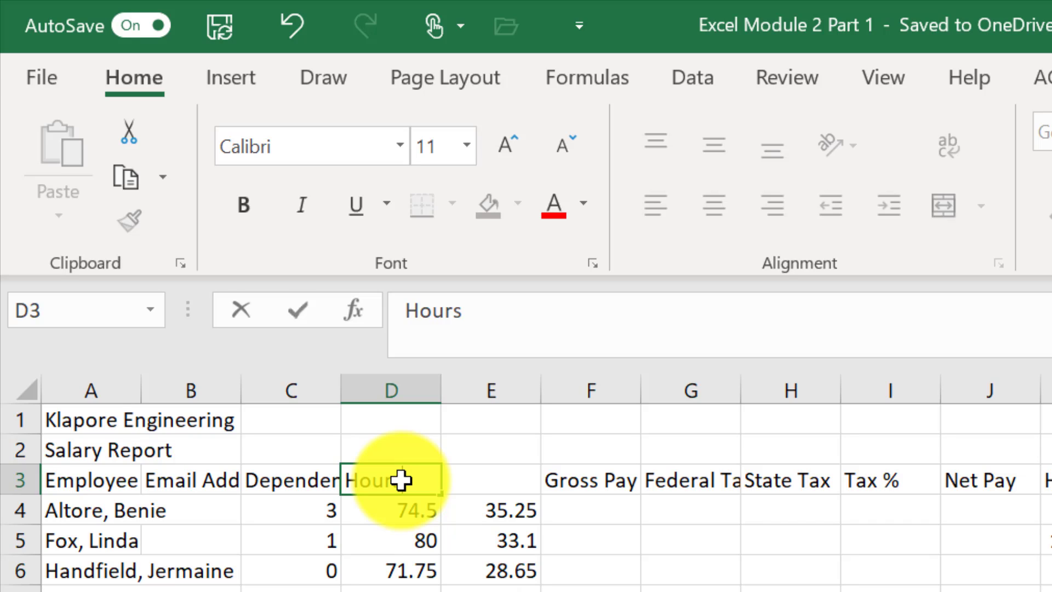
left_click(402, 481)
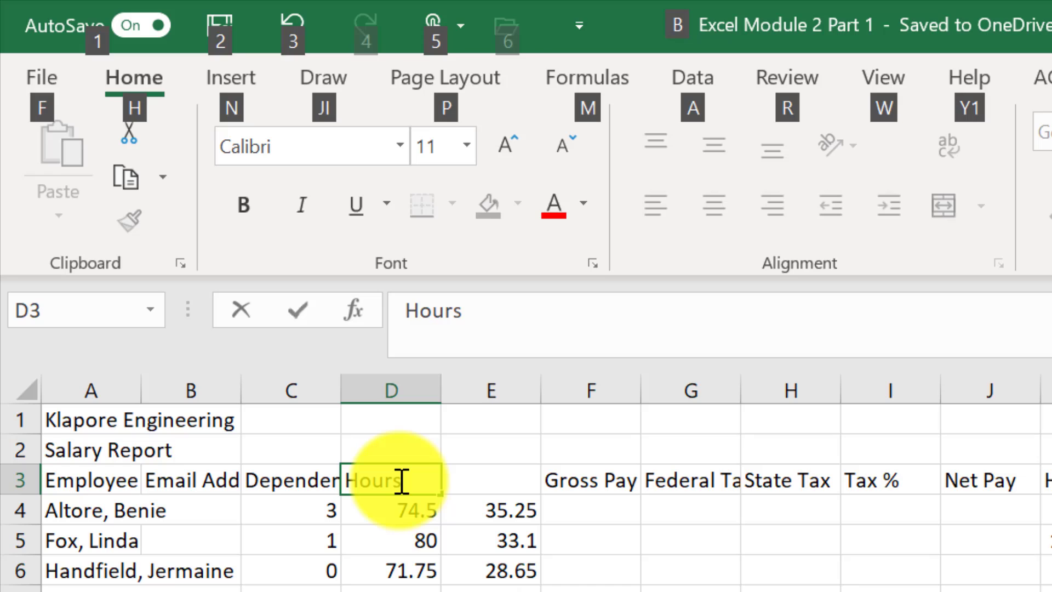
key("alt+Return")
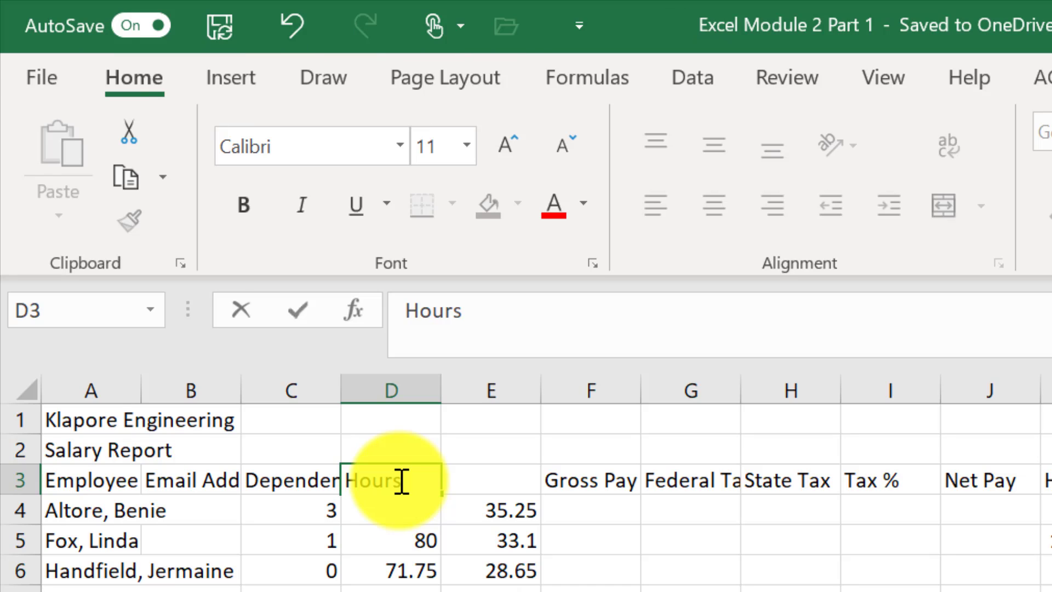
type("Worked")
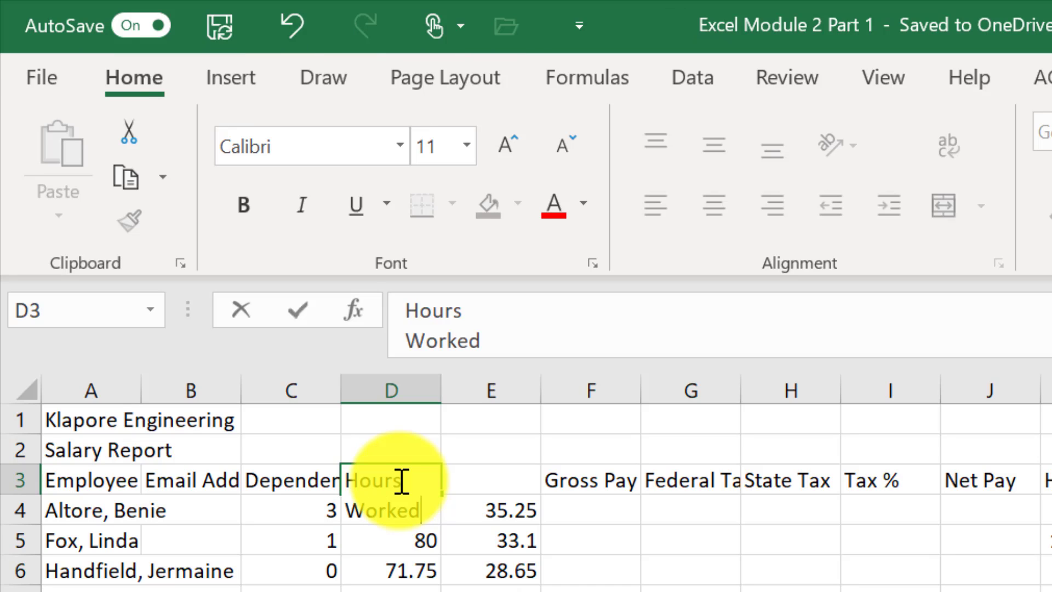
key("Tab")
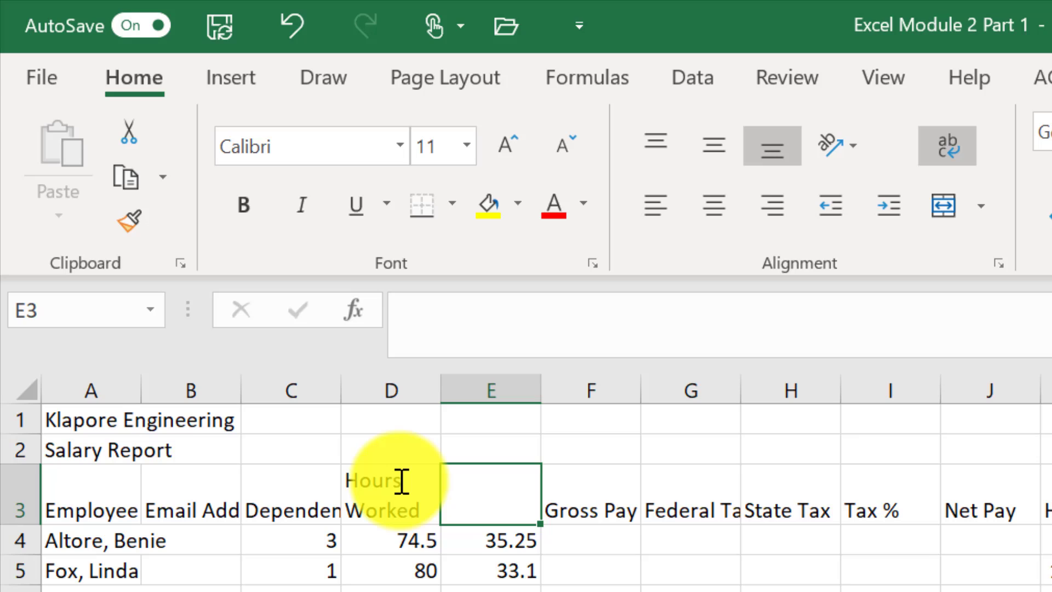
- Enter 'Hourly Pay Rate' in E3, breaking the line after Hourly
left_click(479, 460)
left_click(487, 497)
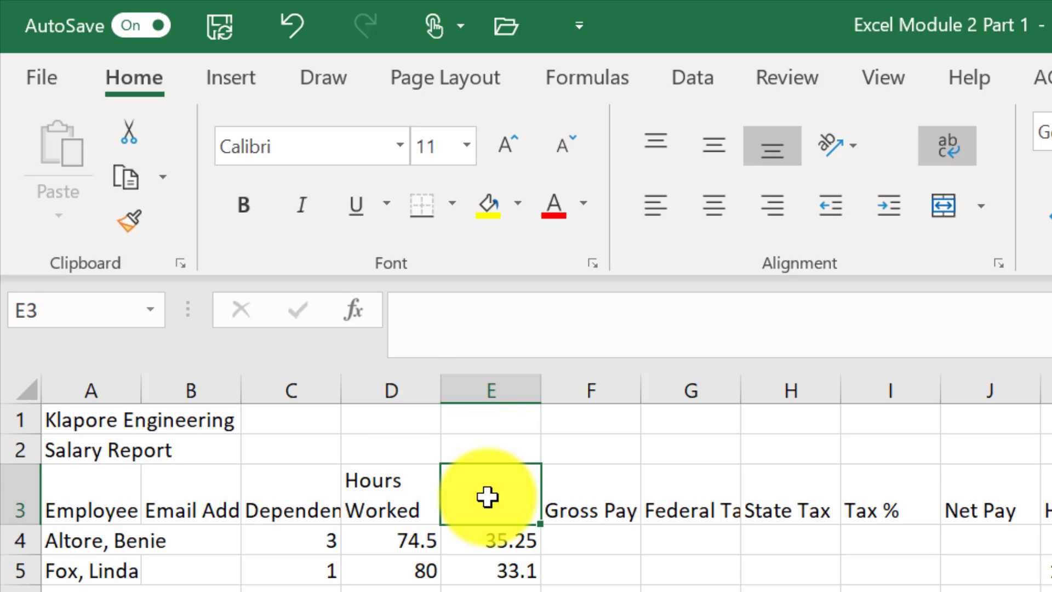
type("Hourly")
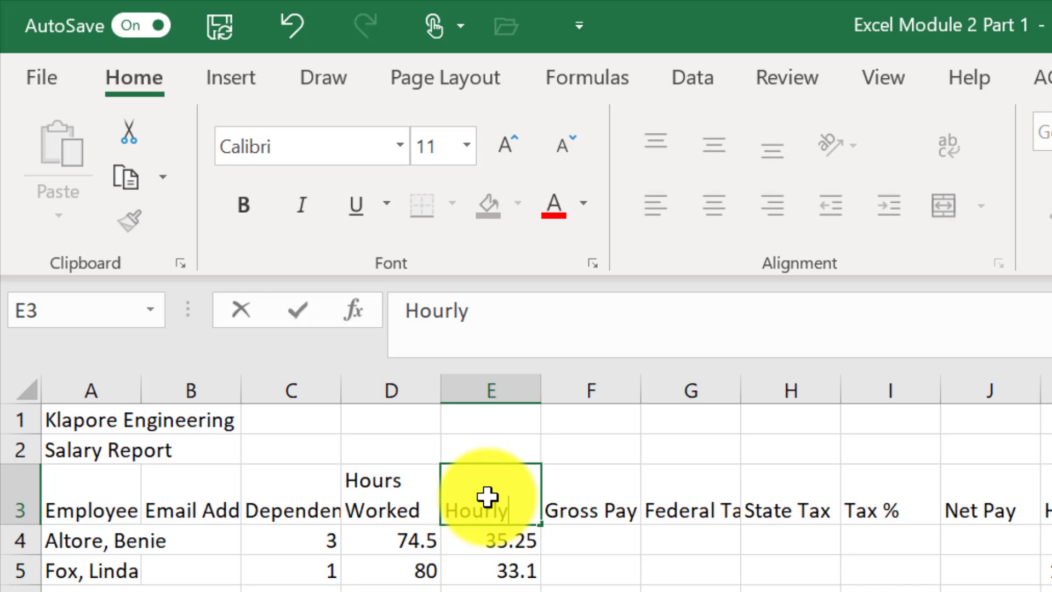
key("alt+Return")
type("P")
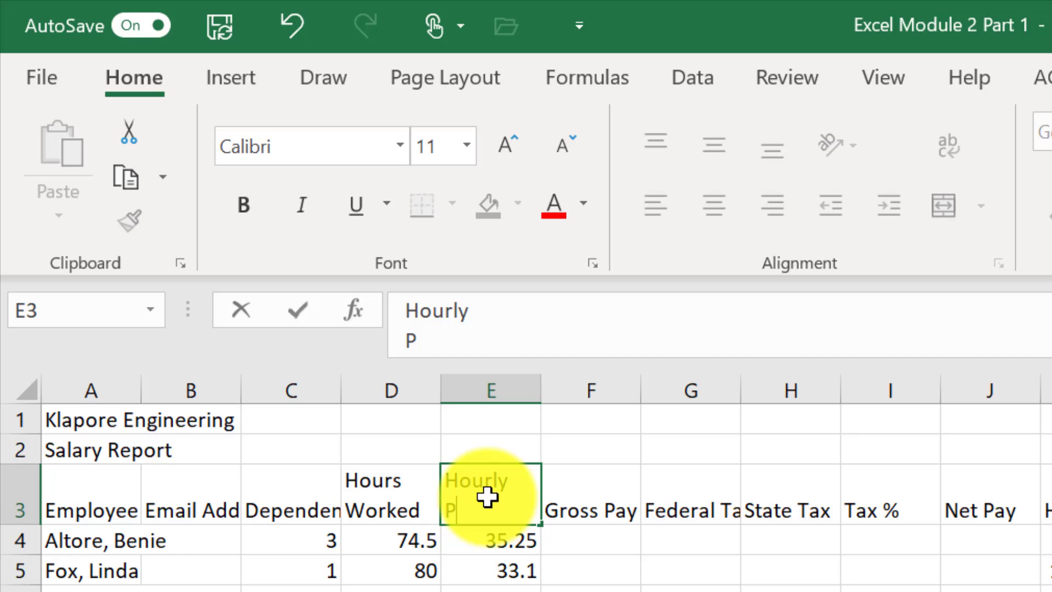
type("ay Rate")
key("Return")
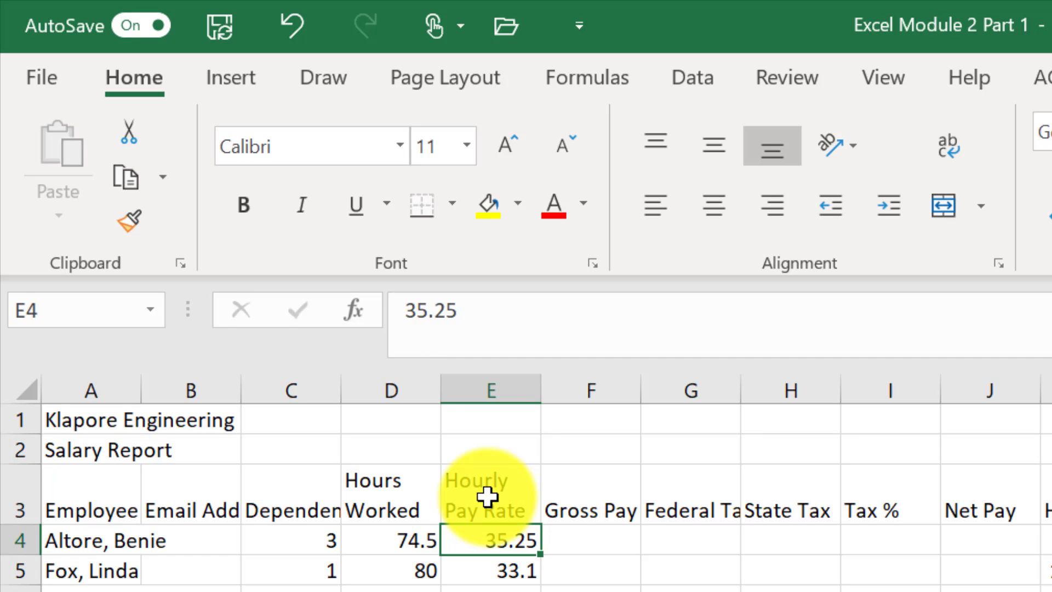
left_click(579, 548)
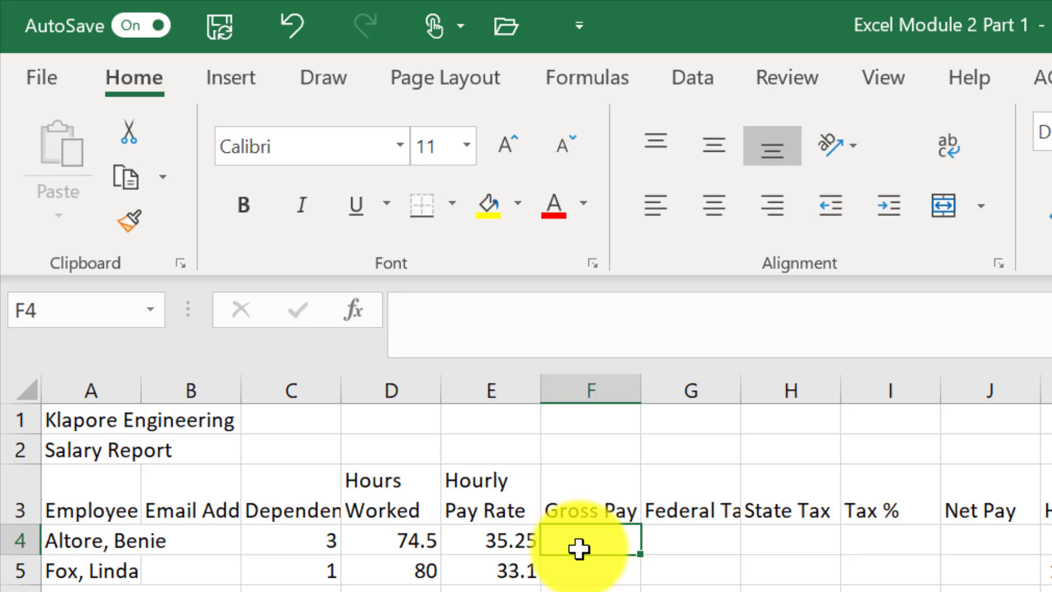
- Type the first two employees' e-mail addresses into B4 and B5
left_click(183, 544)
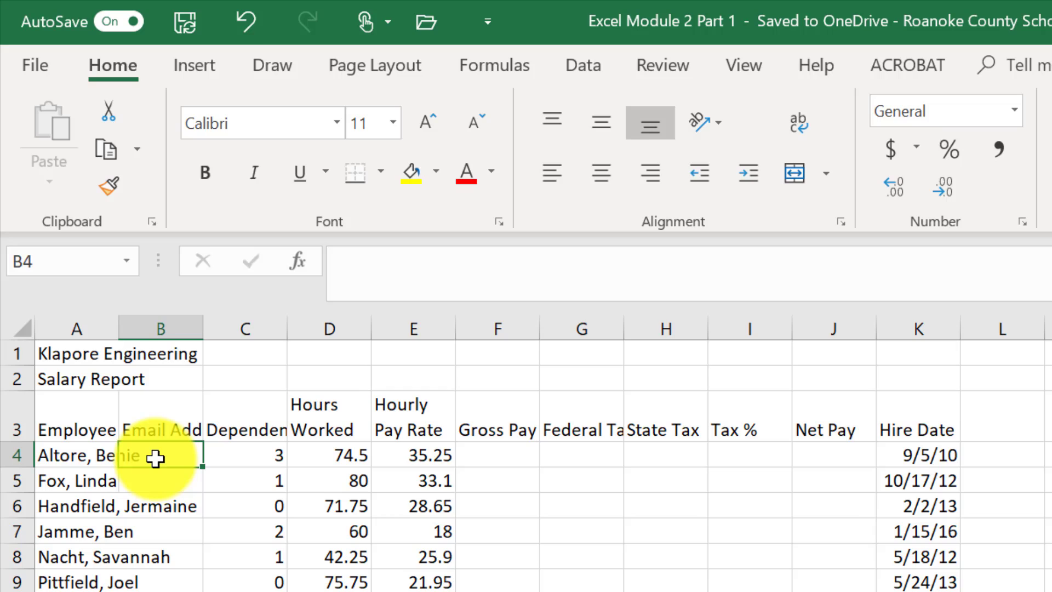
type("baltore")
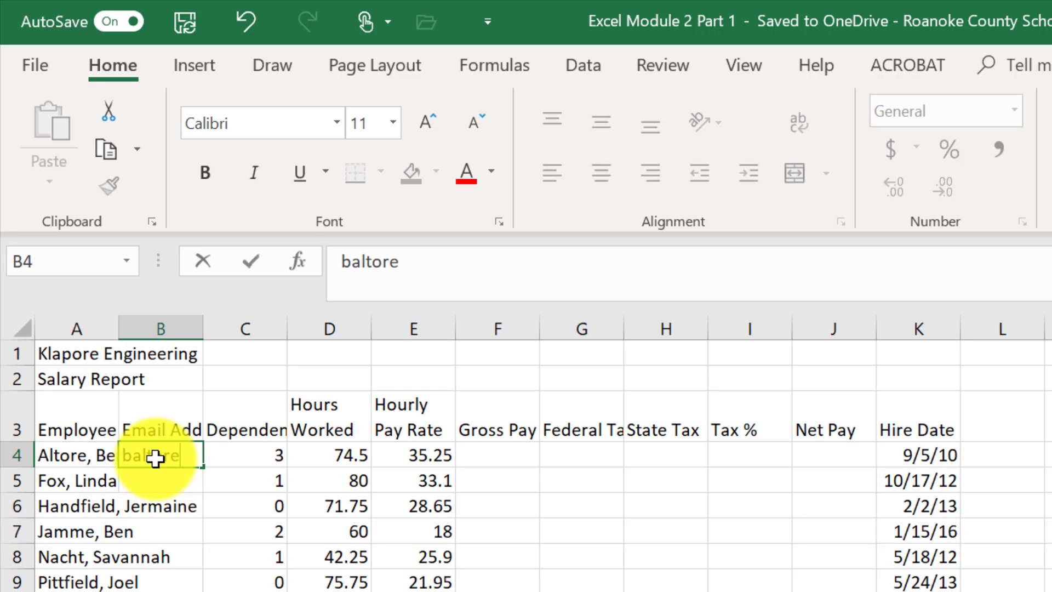
type("@example.com")
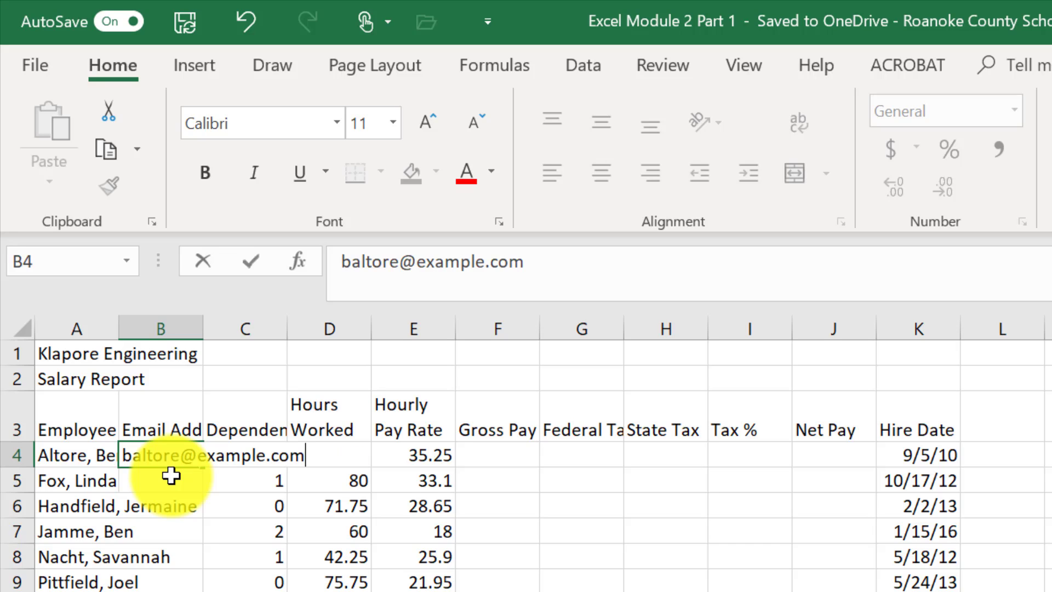
key("Return")
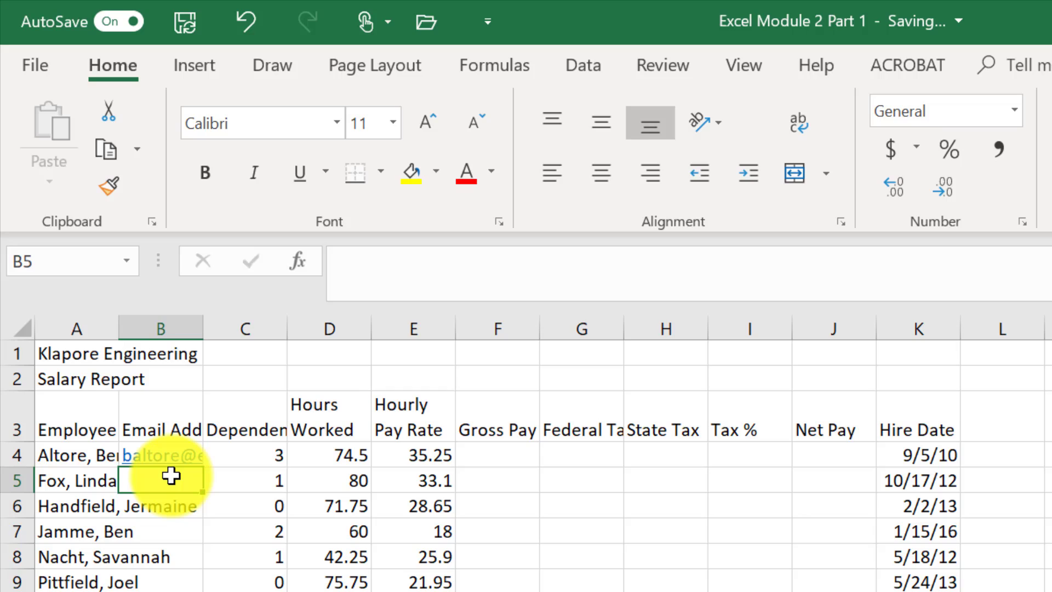
type("lfox")
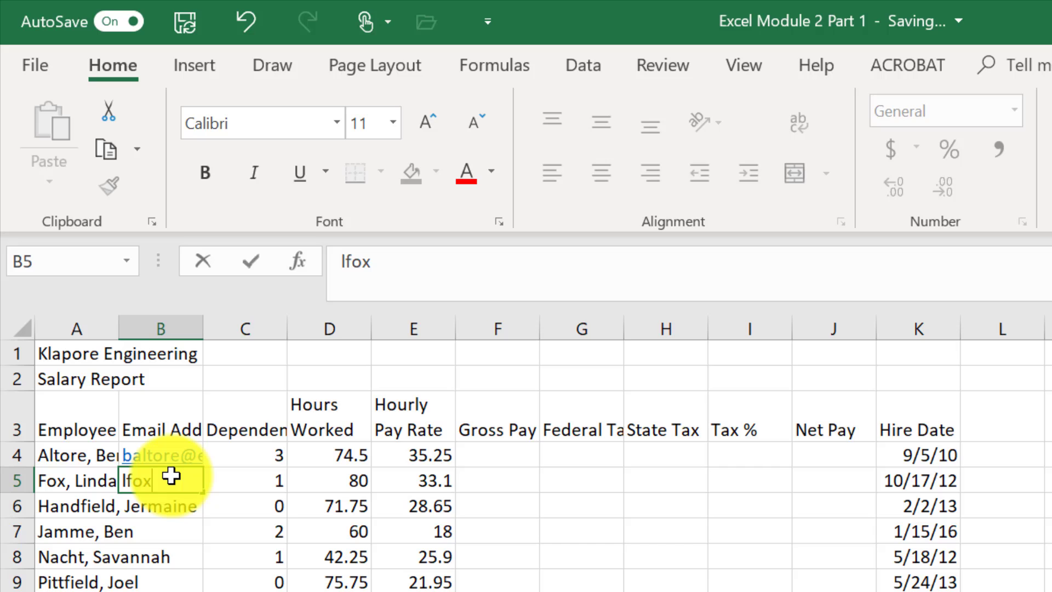
type("@example.com")
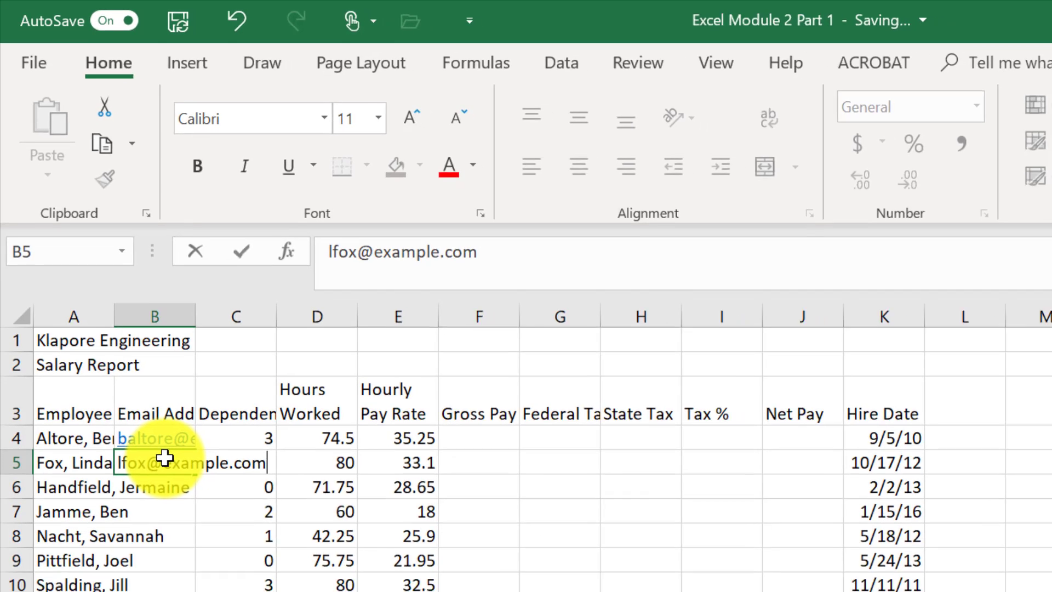
key("Return")
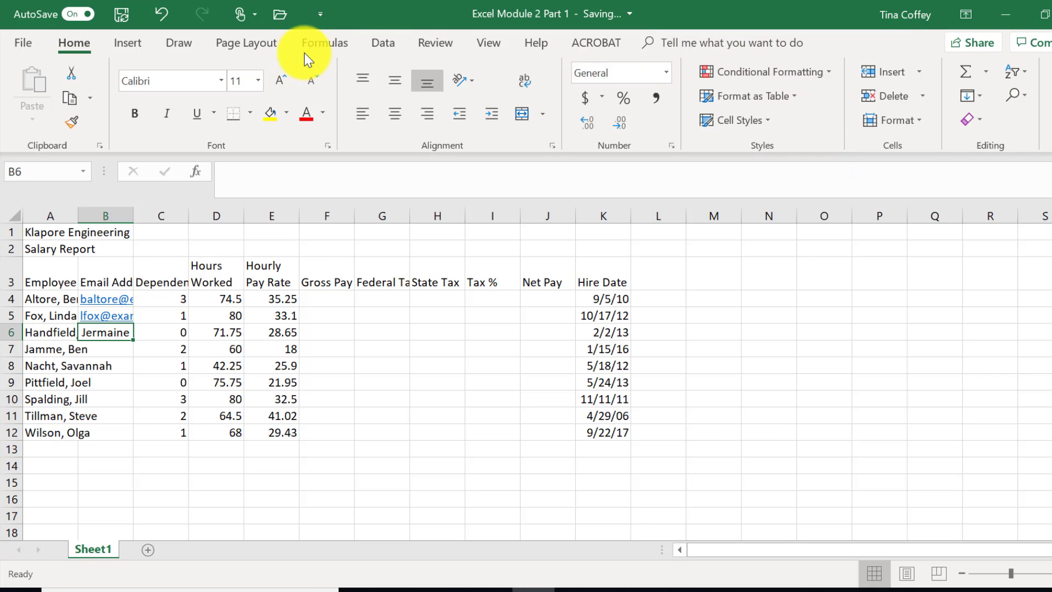
- Select B4:B12 and Flash Fill the remaining e-mail addresses from the first two
left_click(392, 44)
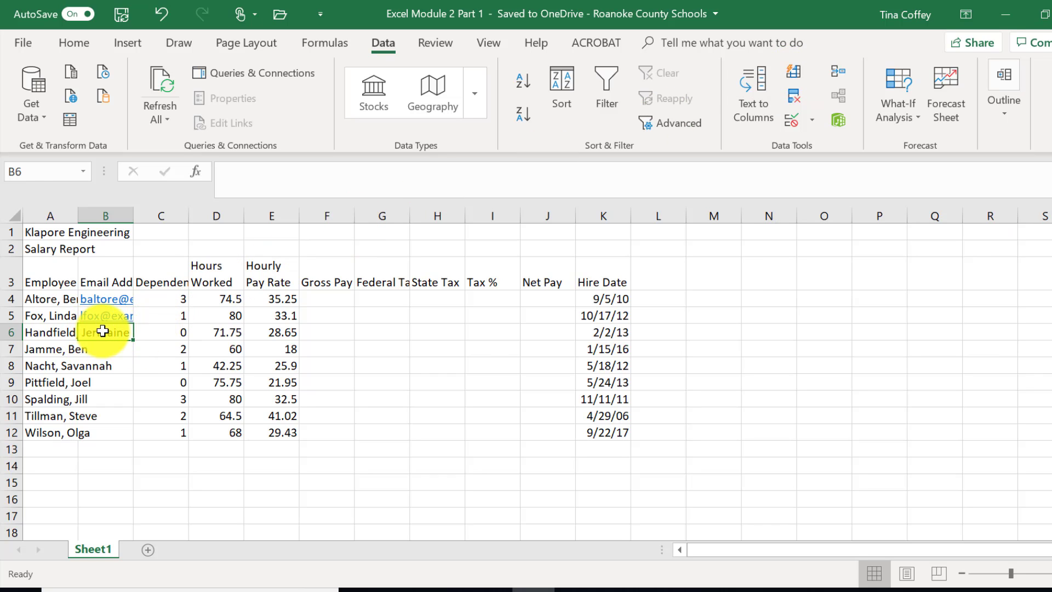
left_click_drag(106, 331, 107, 432)
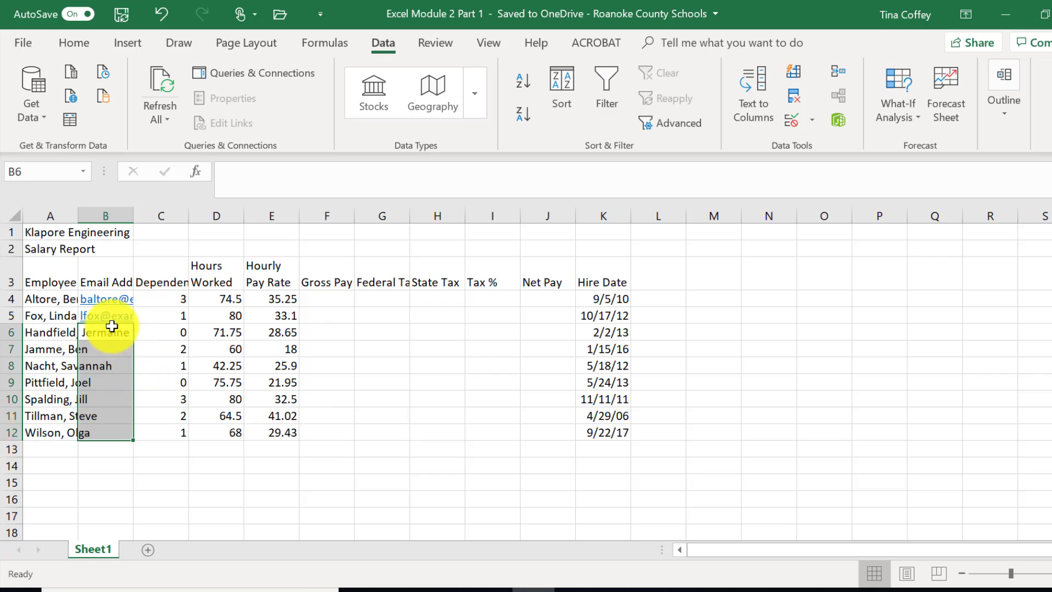
left_click(117, 301)
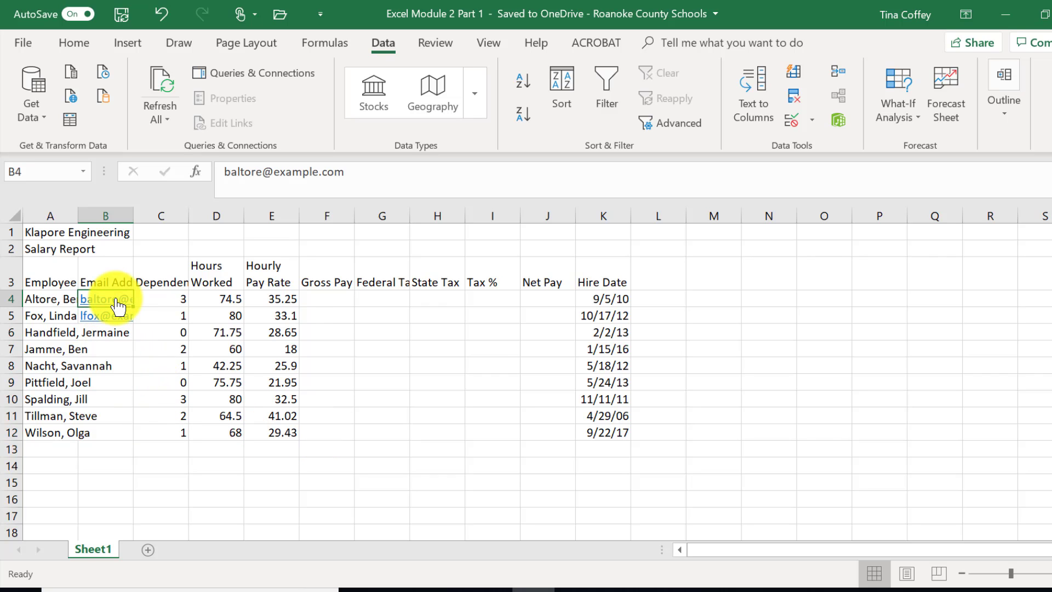
left_click_drag(117, 301, 112, 434)
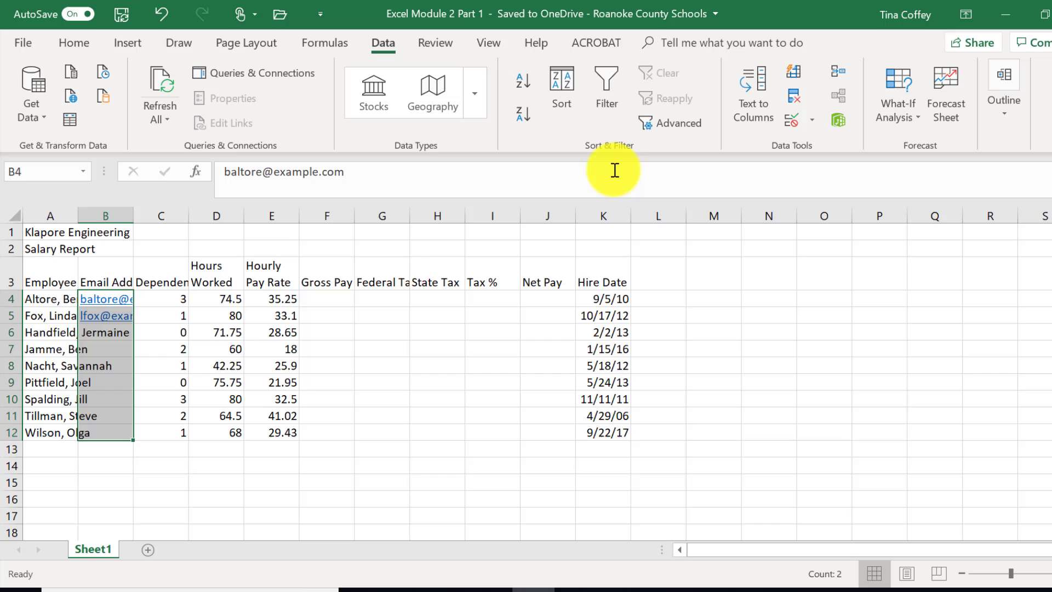
left_click(791, 75)
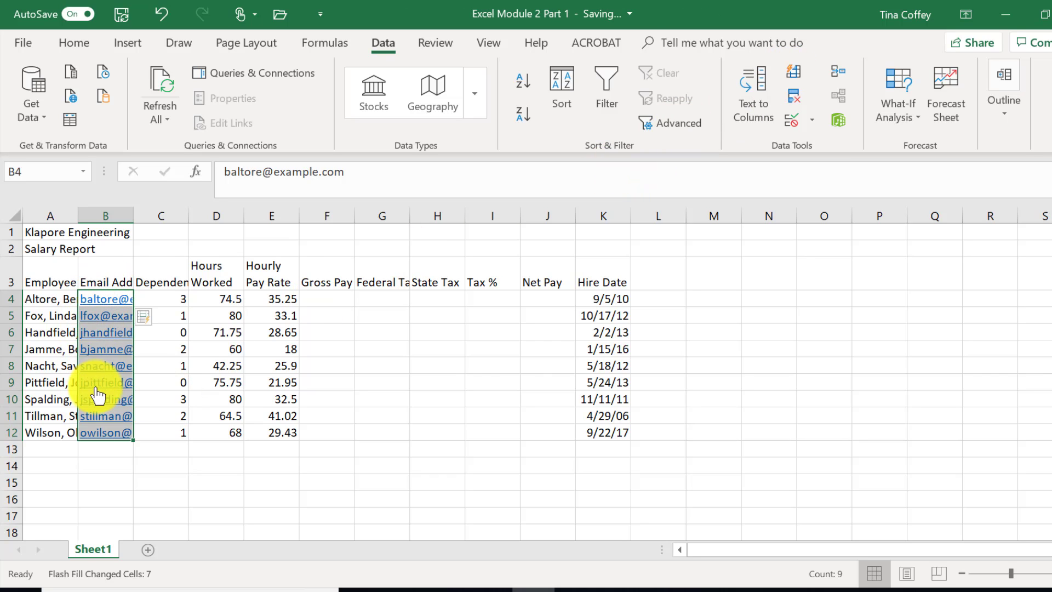
left_click(124, 463)
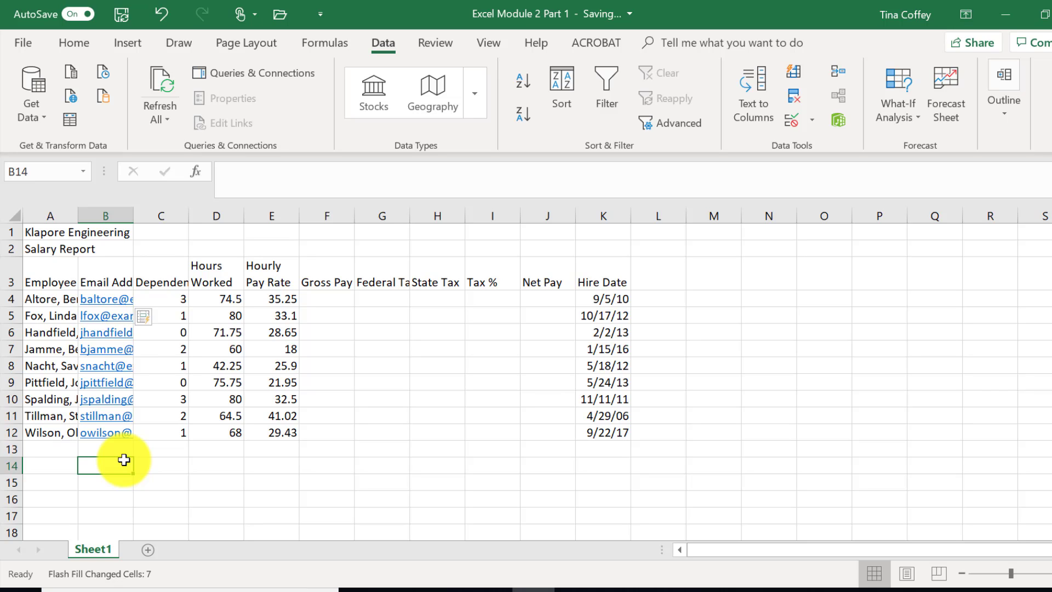
- Enter the labels Totals, Highest, Lowest and Average down A13:A16
left_click(60, 447)
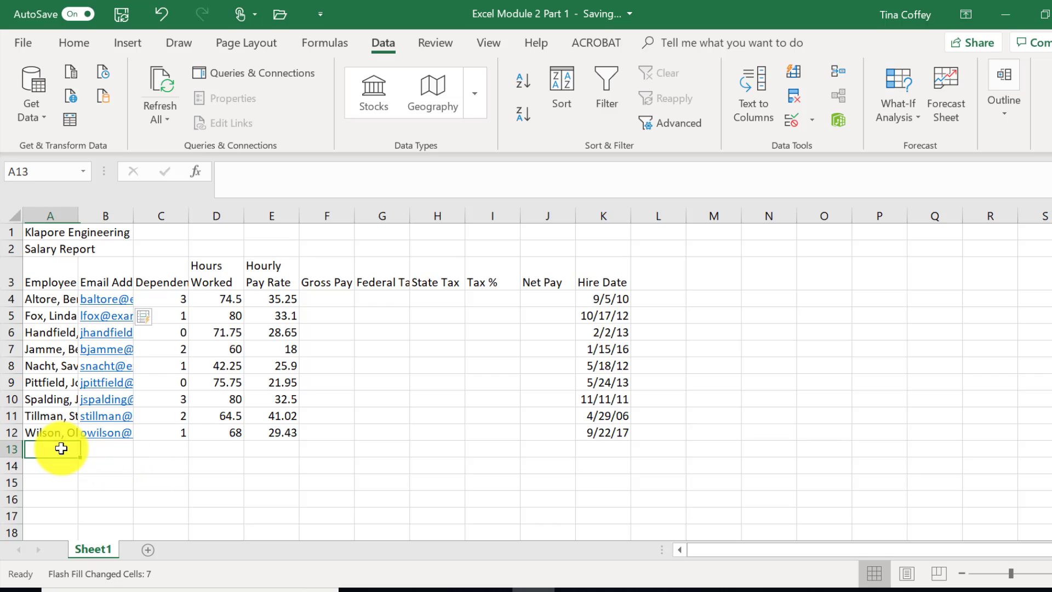
type("Totals")
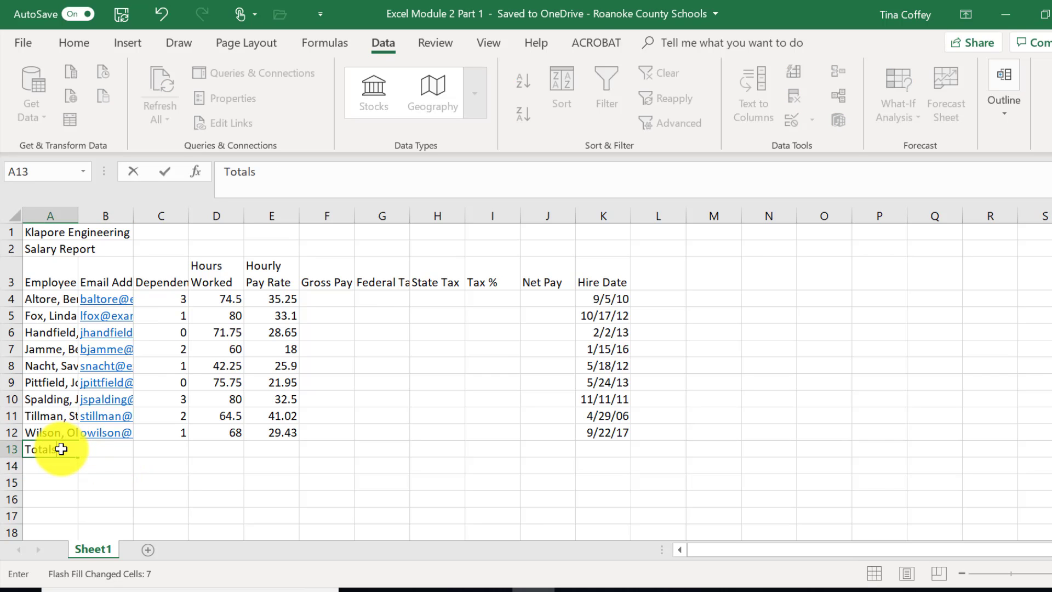
key("Return")
type("High")
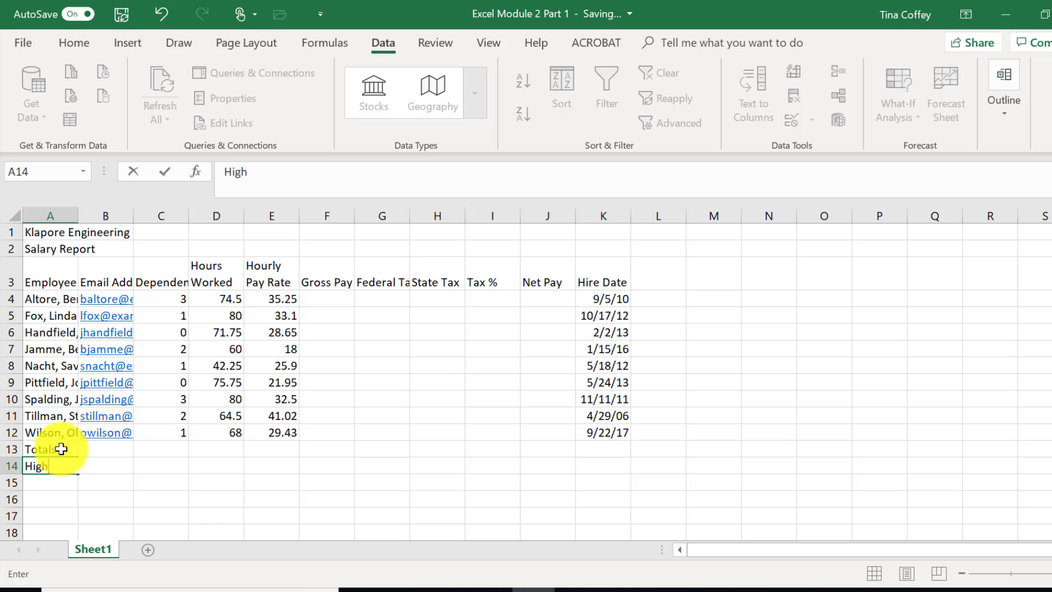
type("est")
key("Return")
type("Lo")
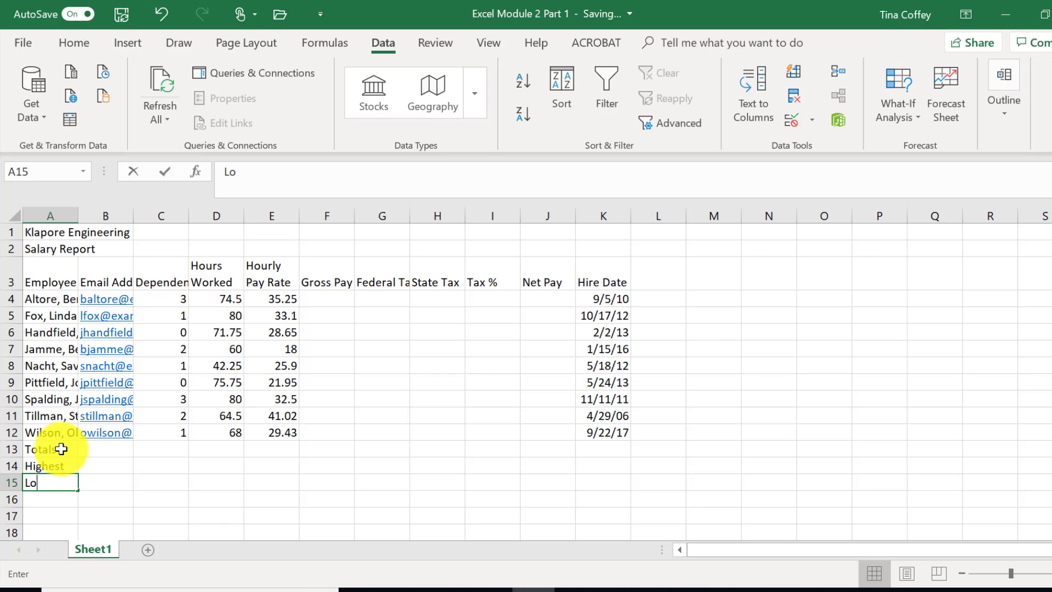
type("wert")
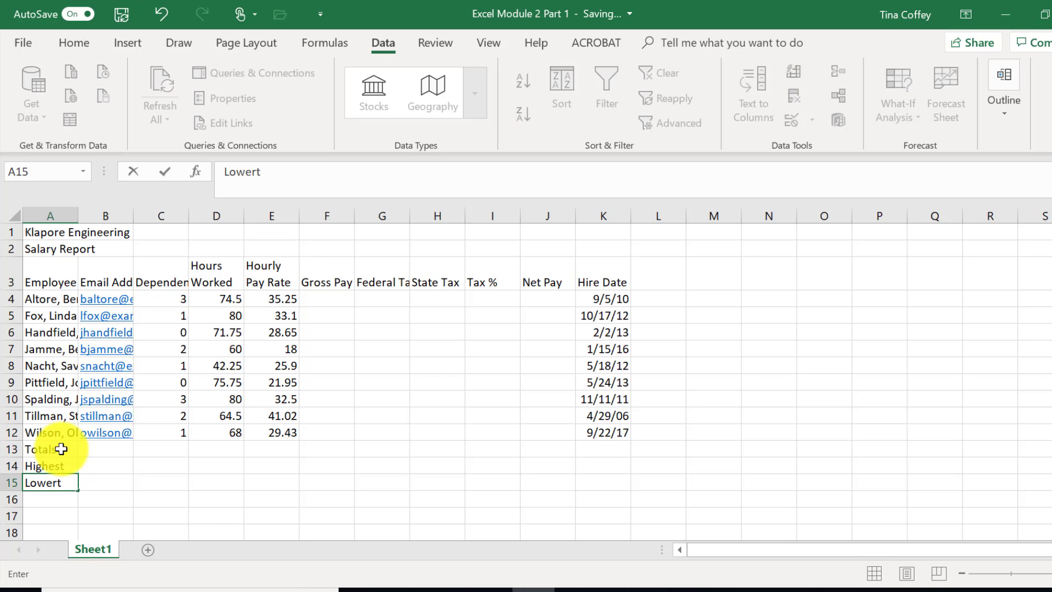
left_click(61, 449)
left_click_drag(61, 448, 12, 454)
type("A")
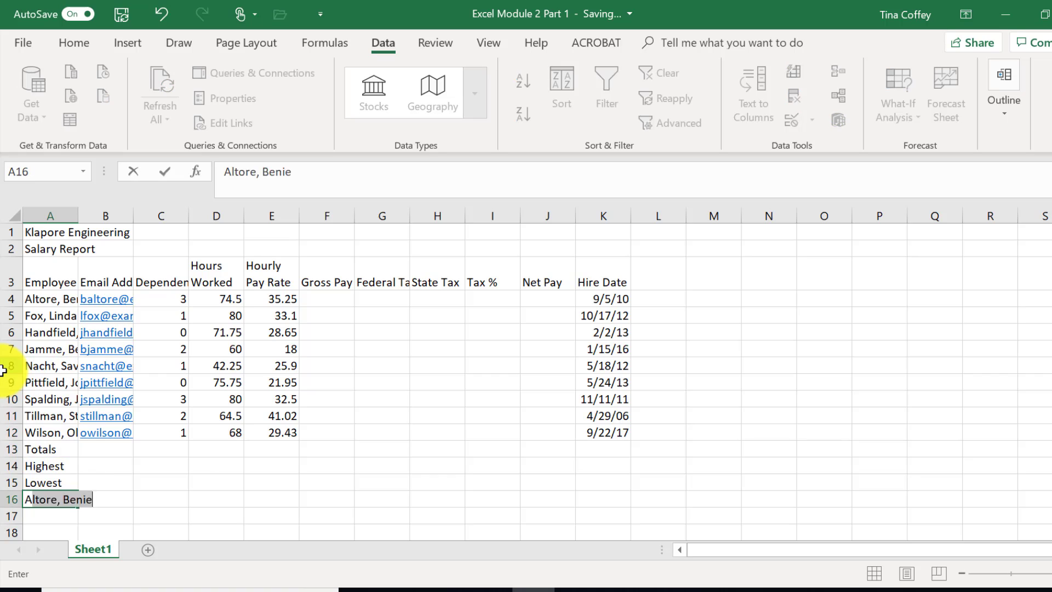
type("verage")
key("Return")
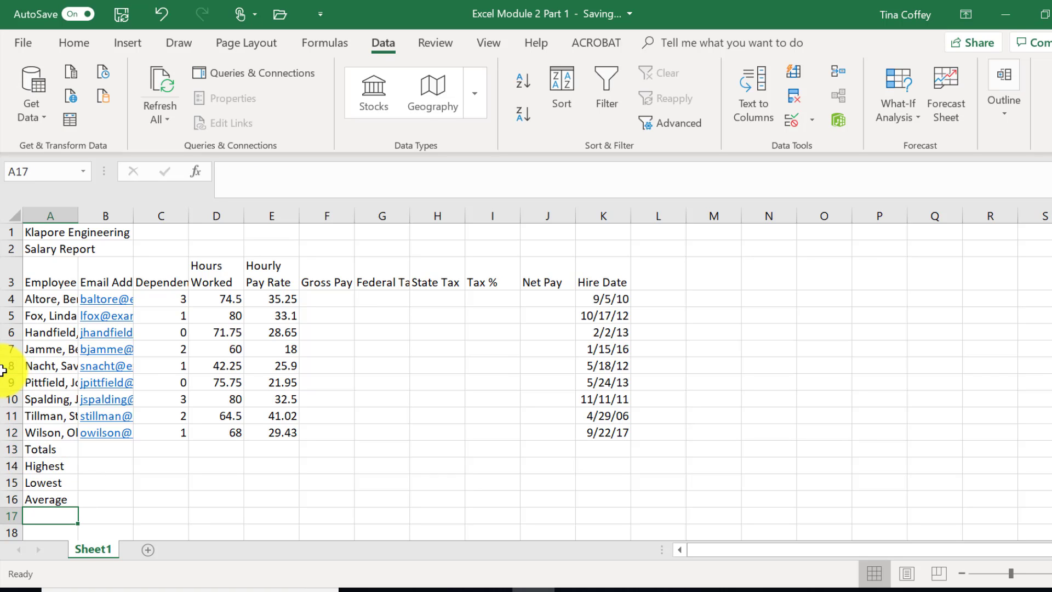
- Rename the Sheet1 tab to 'Salary Report'
right_click(84, 558)
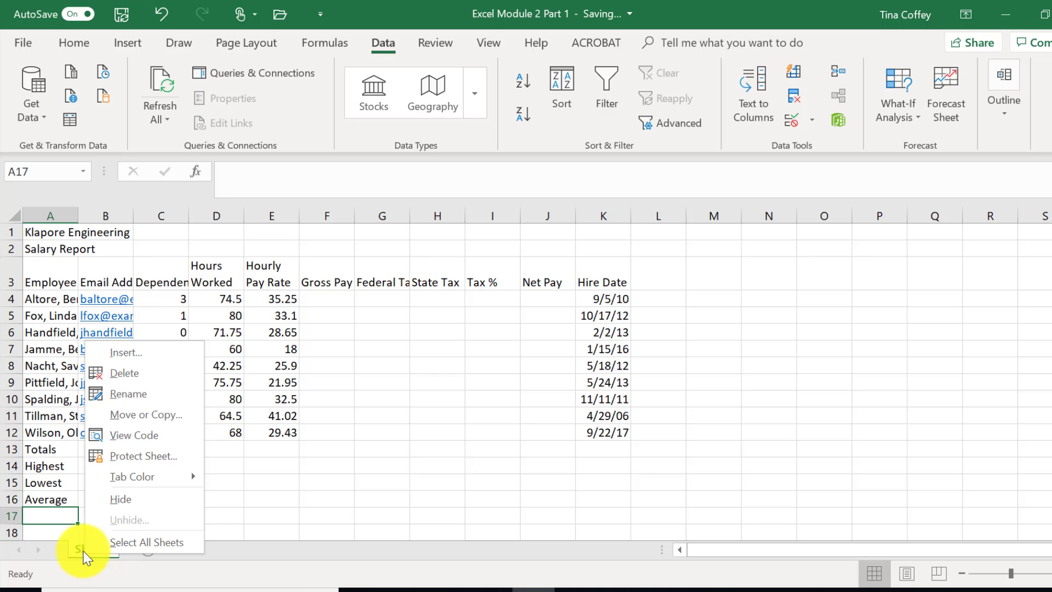
key("Escape")
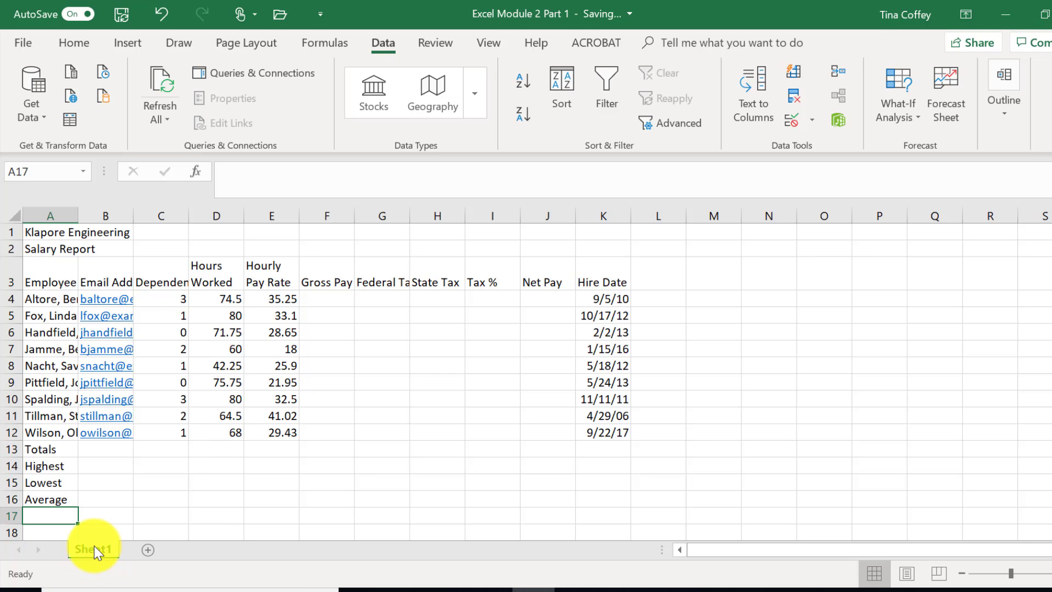
double_click(94, 550)
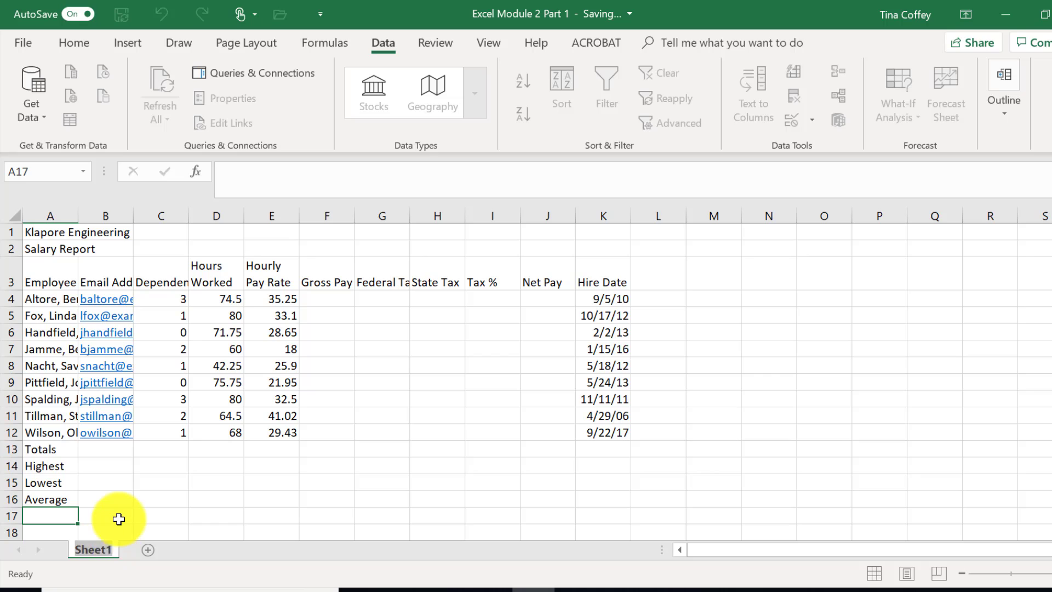
type("Salary")
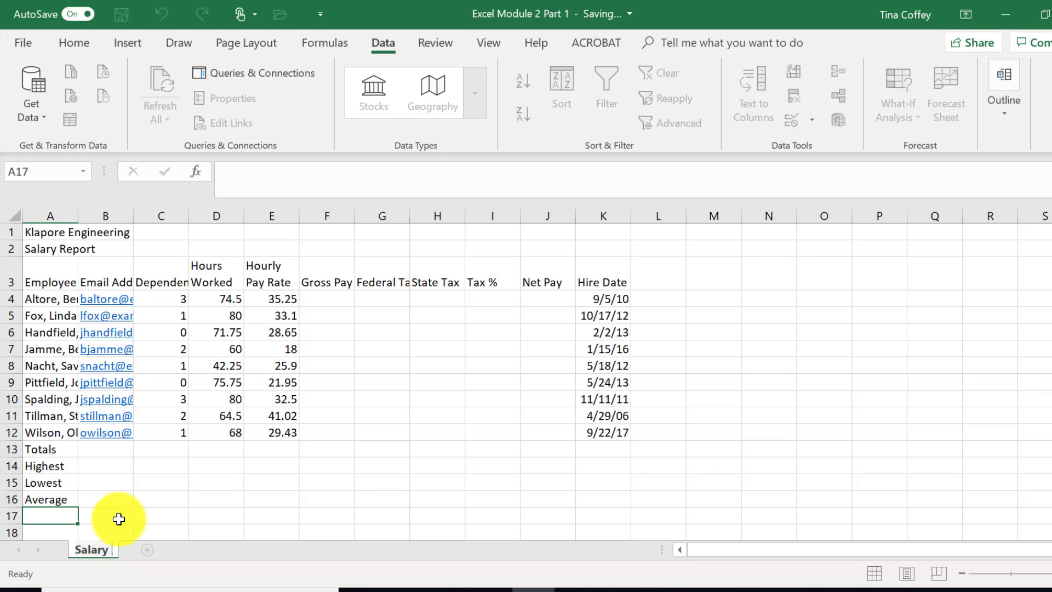
type(" Report")
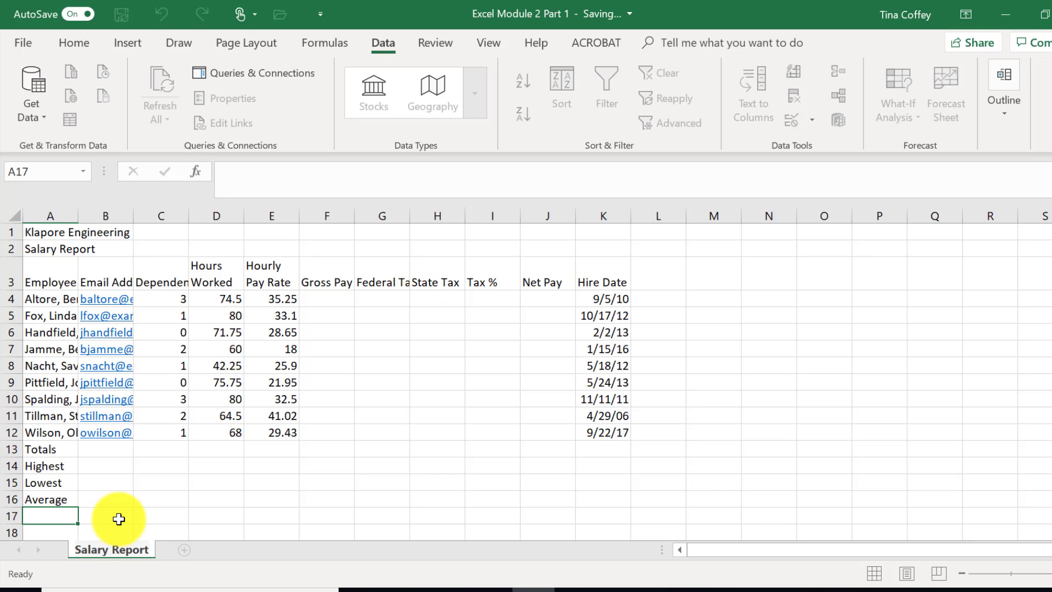
left_click(119, 519)
- Colour the Salary Report sheet tab Blue, Accent 1
right_click(108, 550)
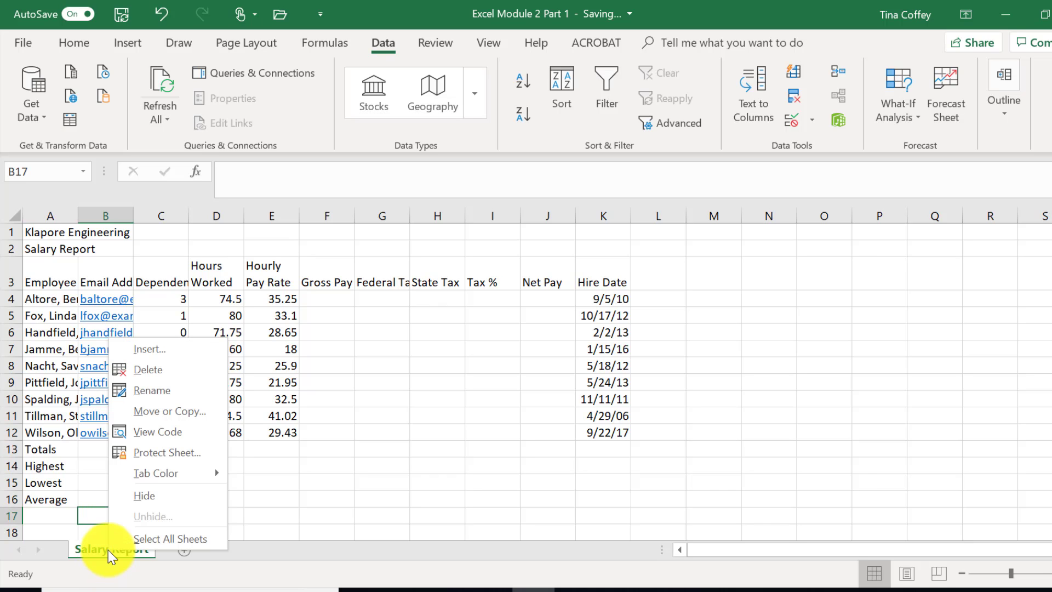
mouse_move(180, 470)
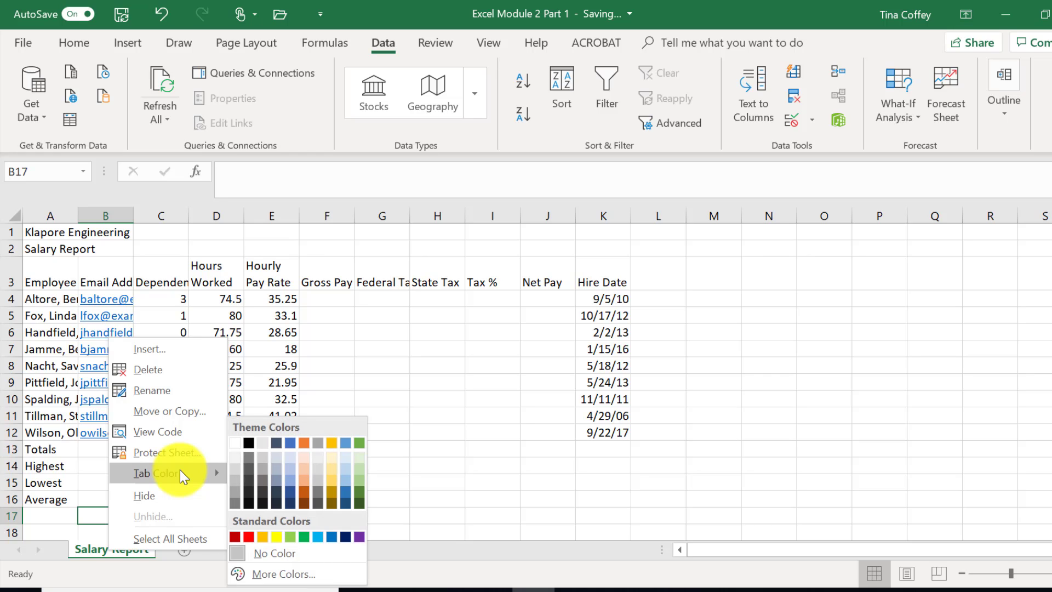
left_click(289, 447)
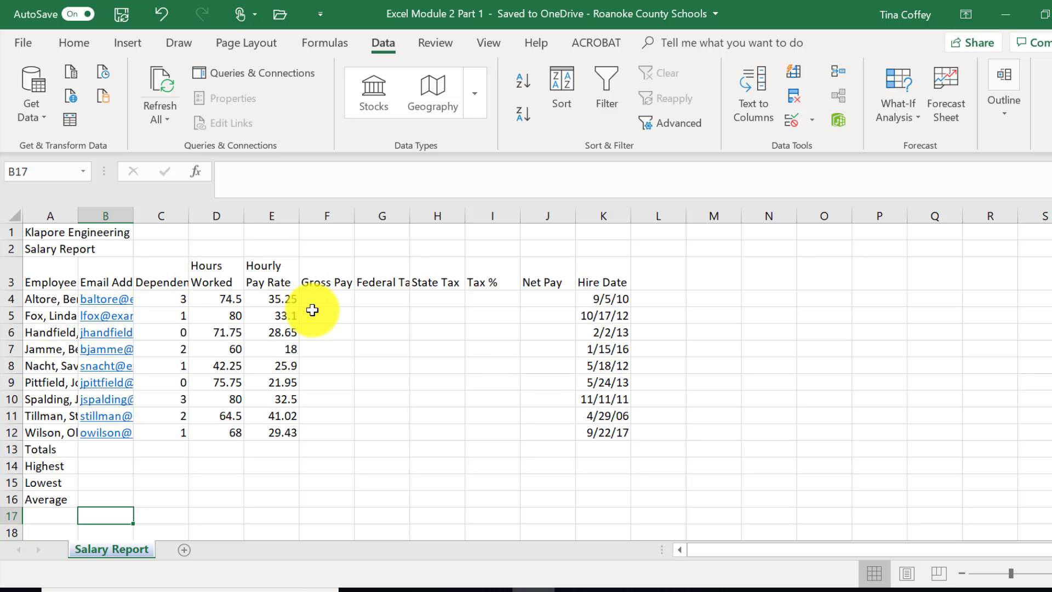
- Enter =D4*E4 in F4 so the gross pay shows 2626.125
left_click(326, 303)
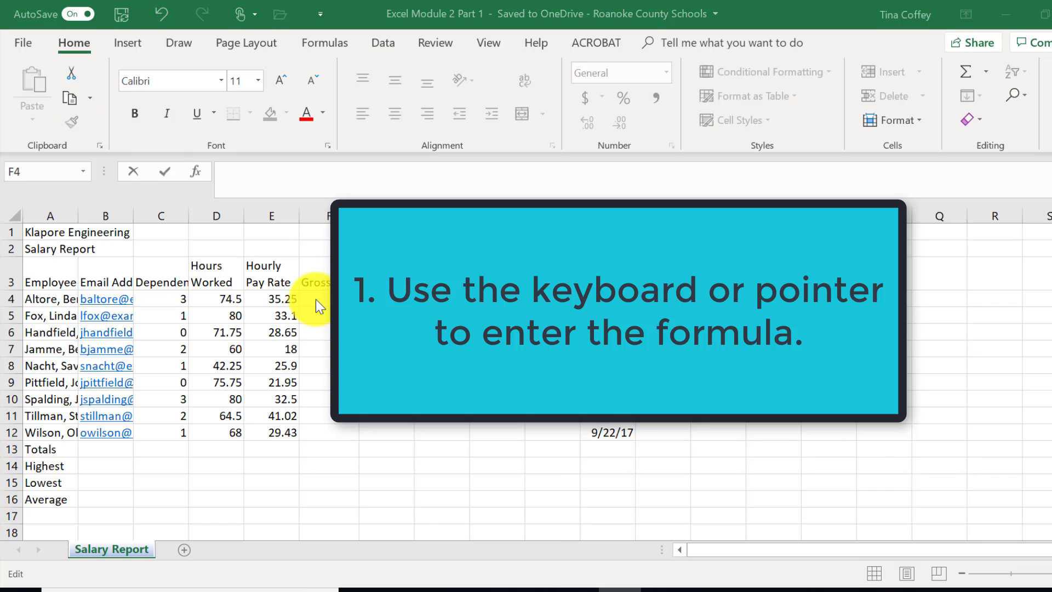
double_click(316, 299)
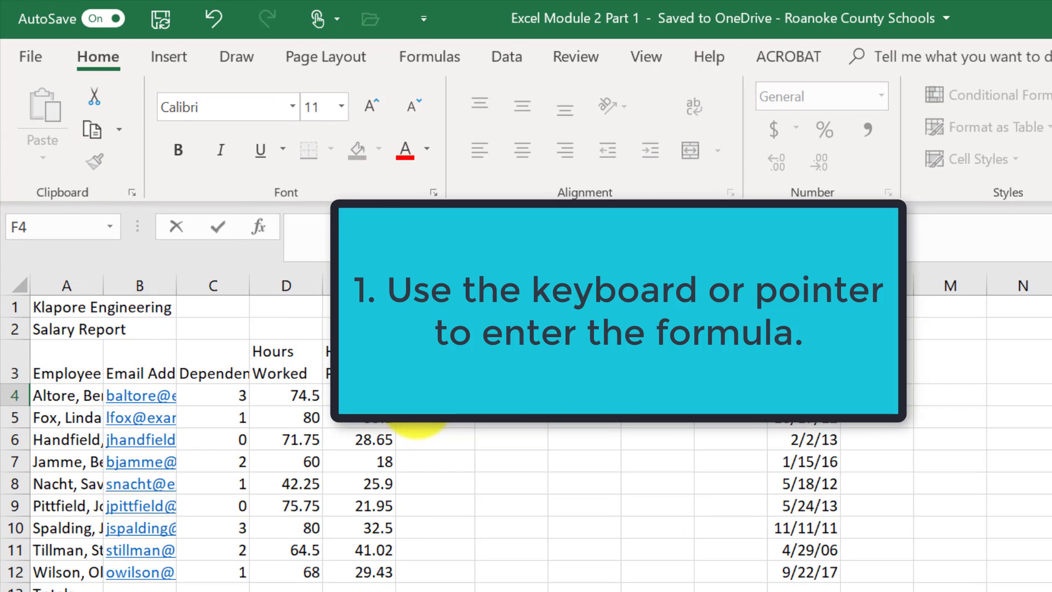
type("=")
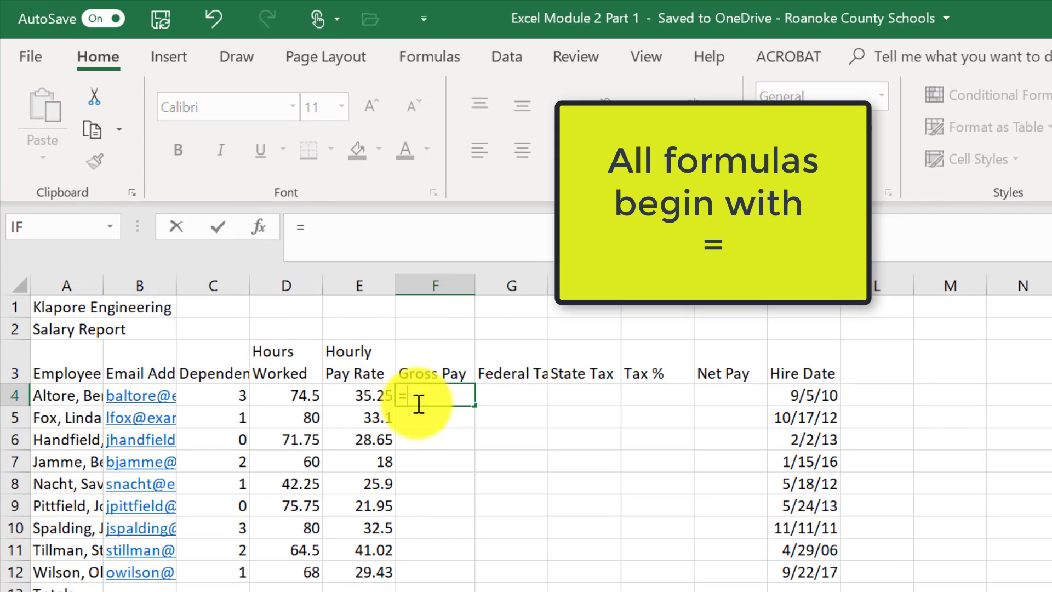
type("d4")
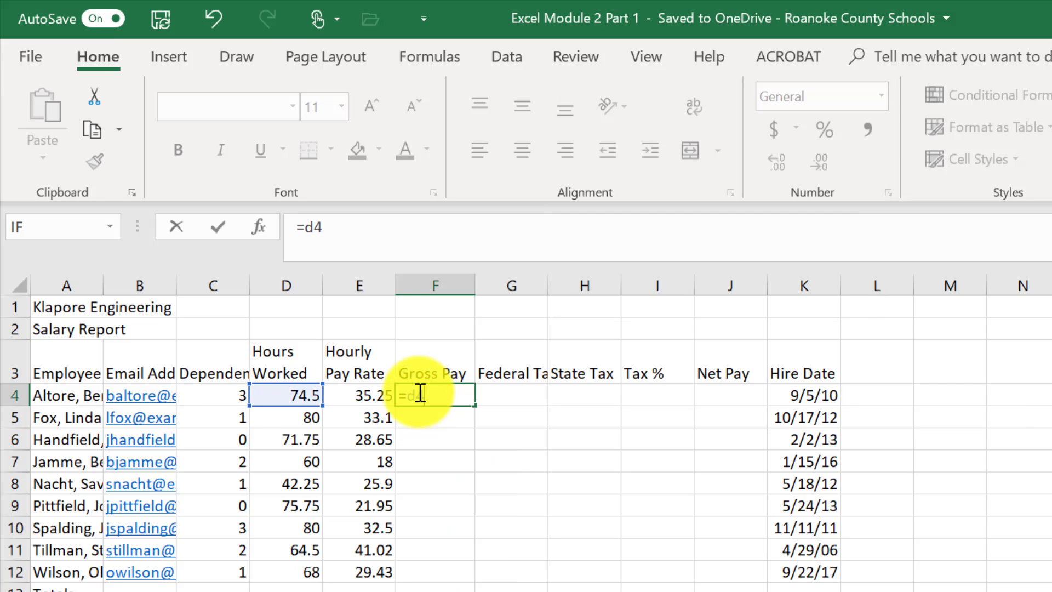
type("*e4")
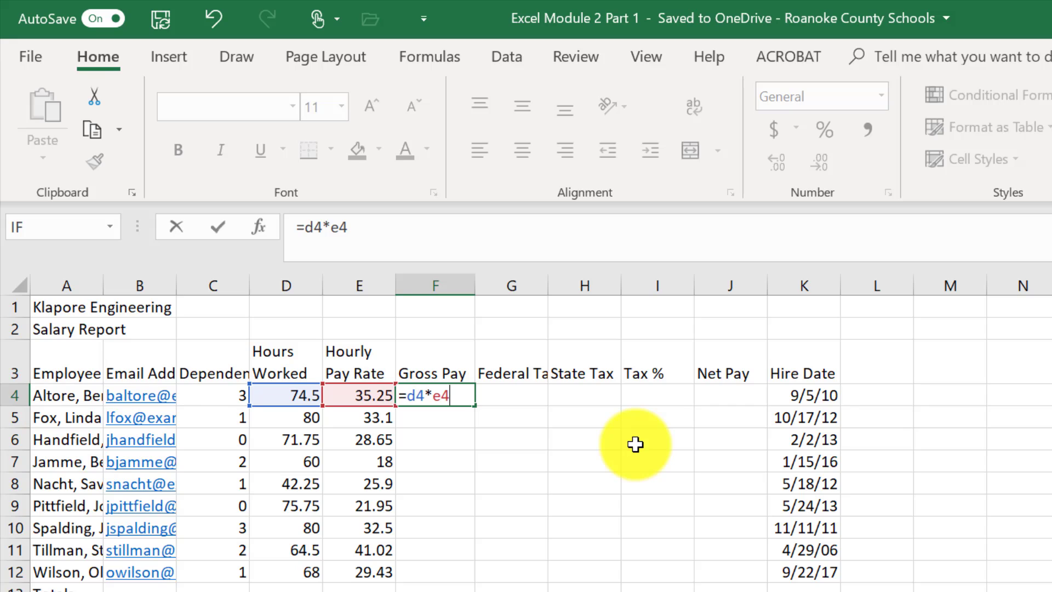
key("Return")
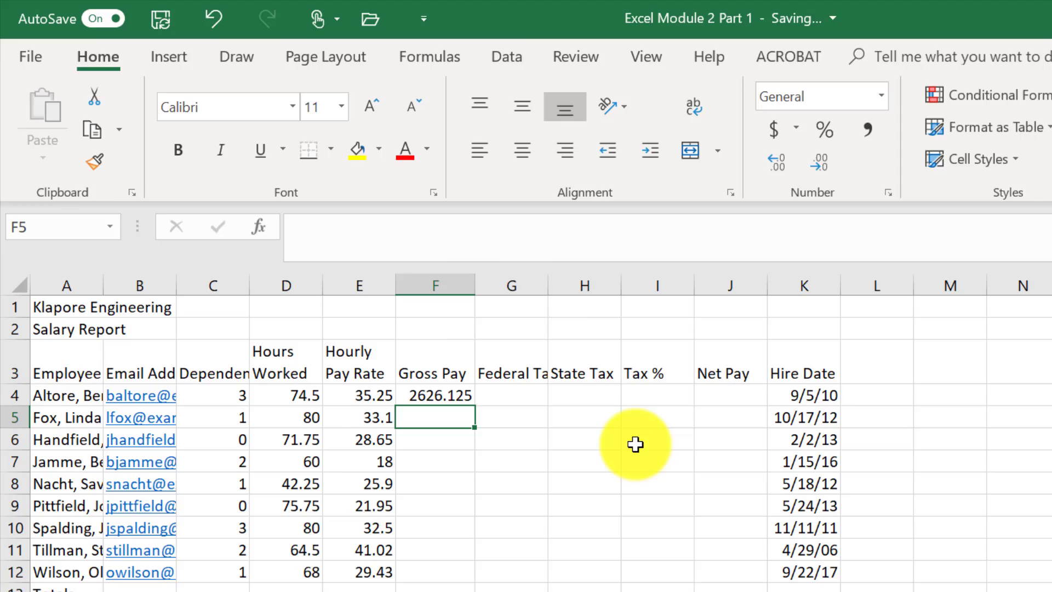
left_click(544, 399)
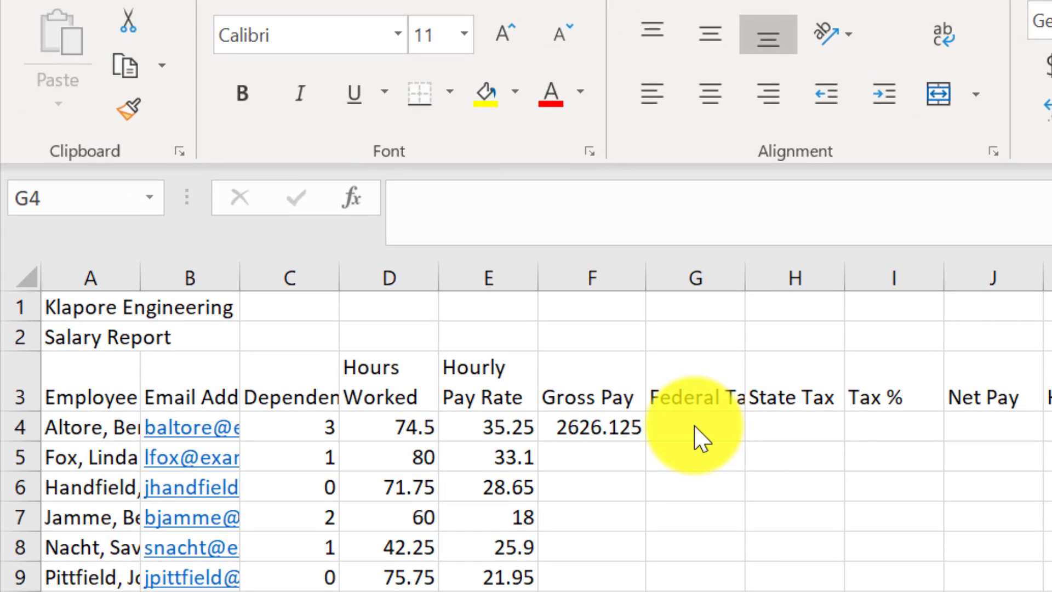
- Enter =0.26*(F4-C4*22.16) in G4 for the federal tax, giving 665.5077
left_click(701, 439)
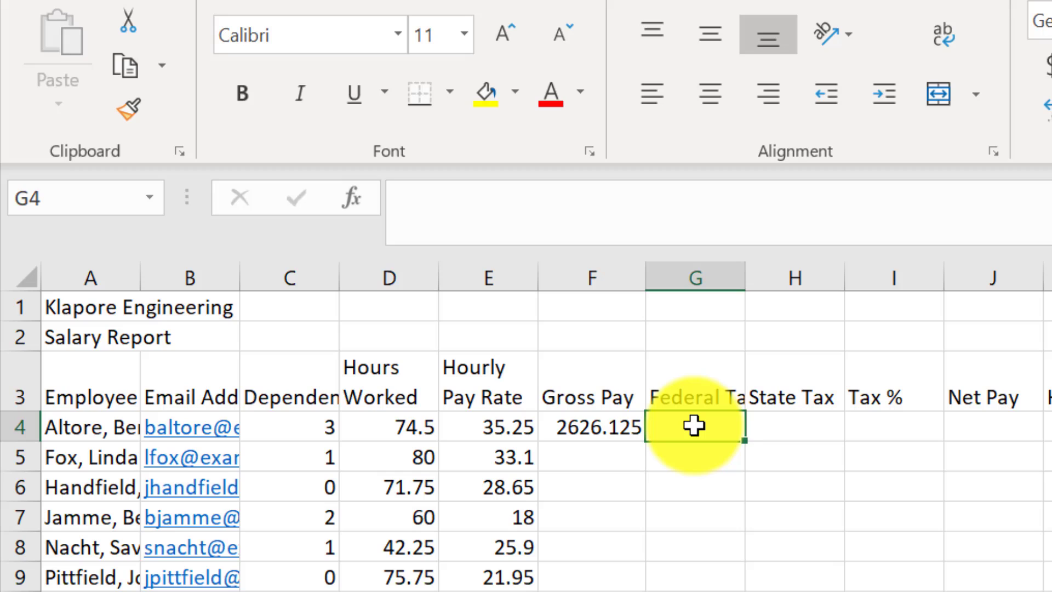
type("=")
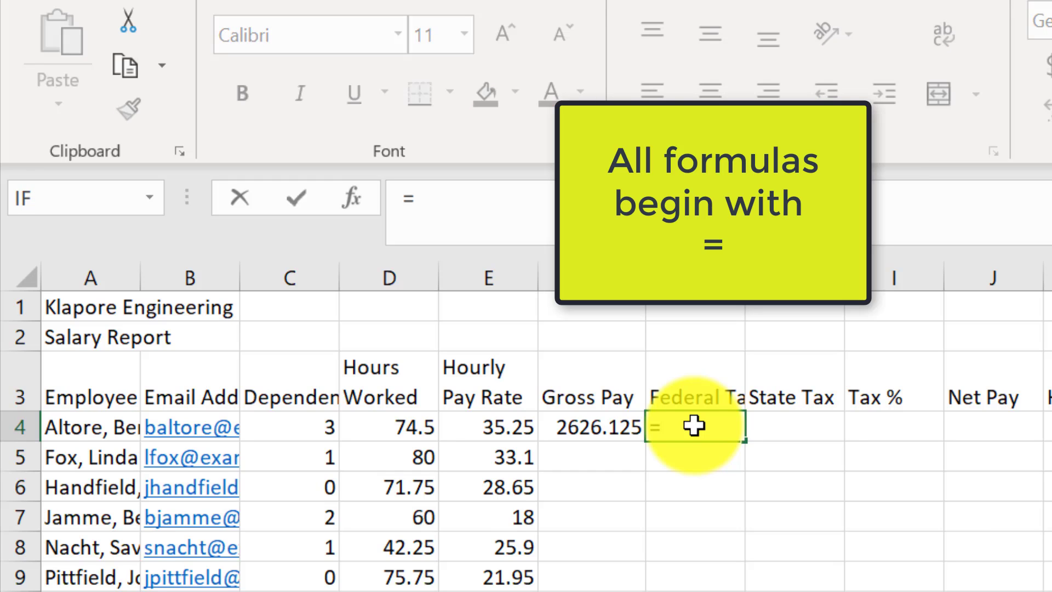
type("0")
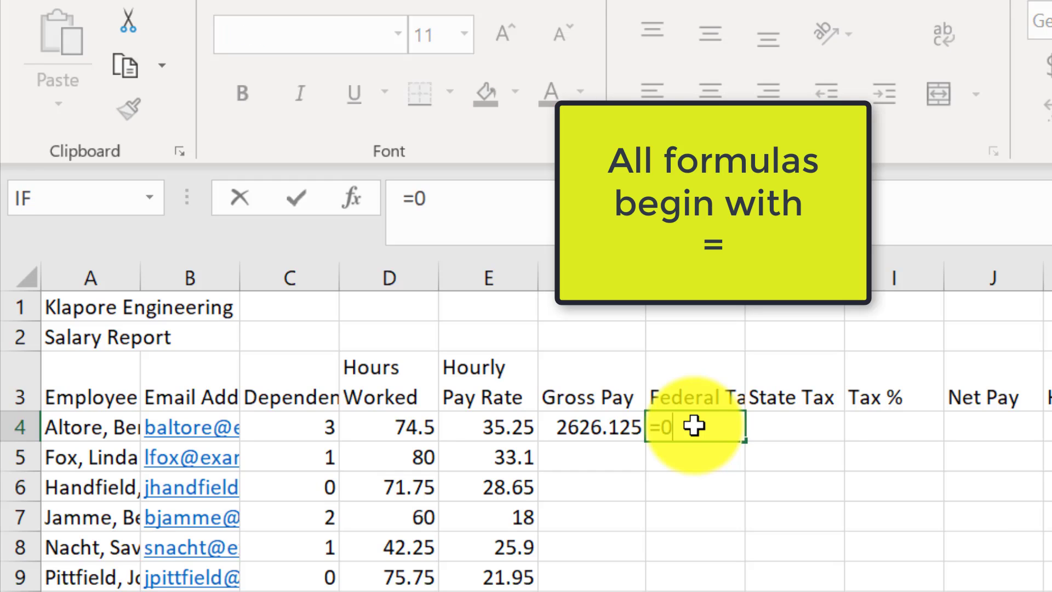
type(".26")
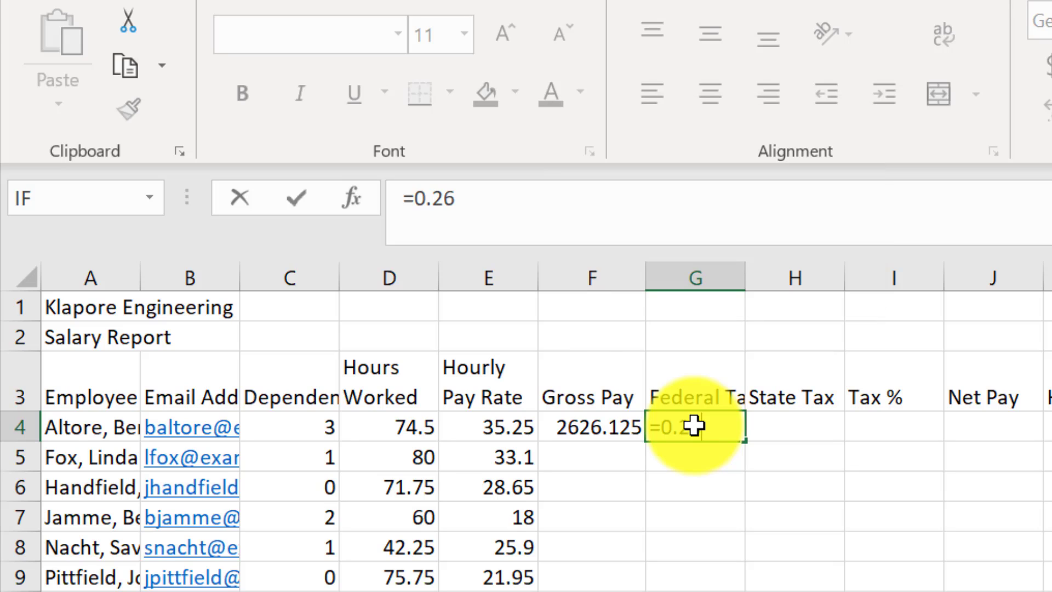
type("*")
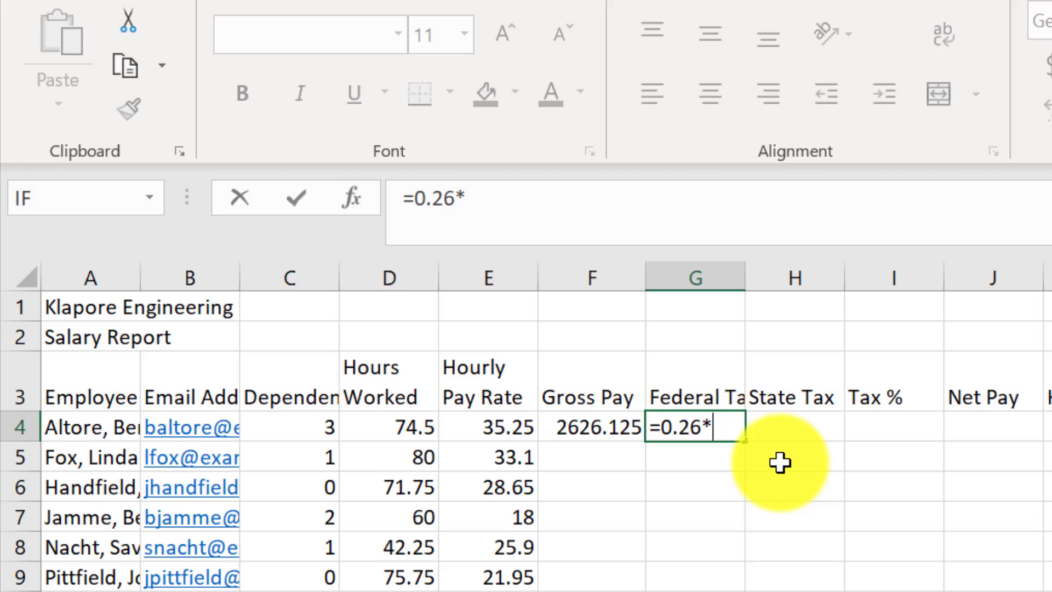
type("(")
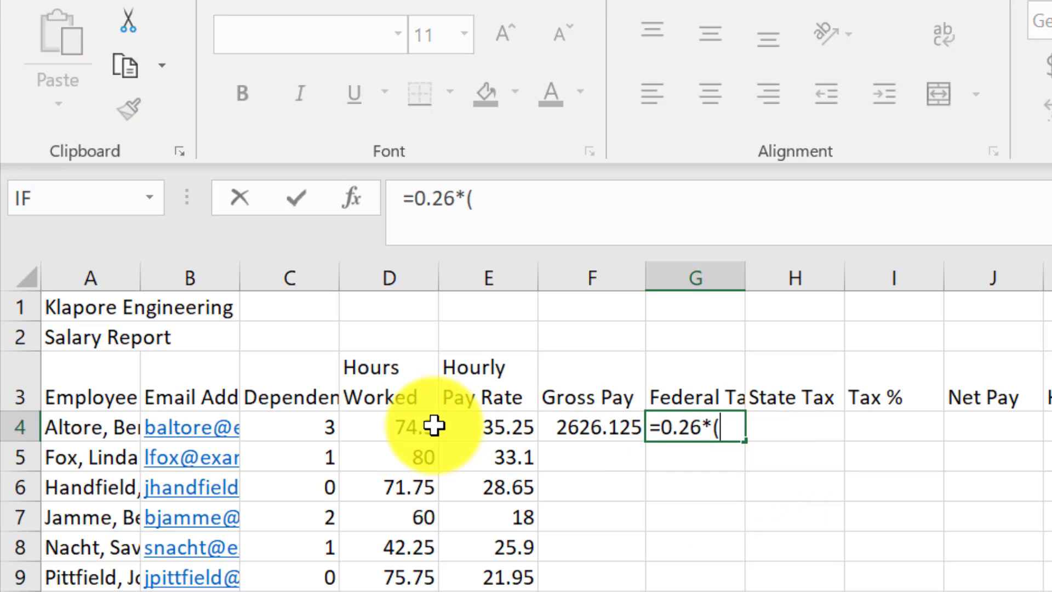
left_click(567, 431)
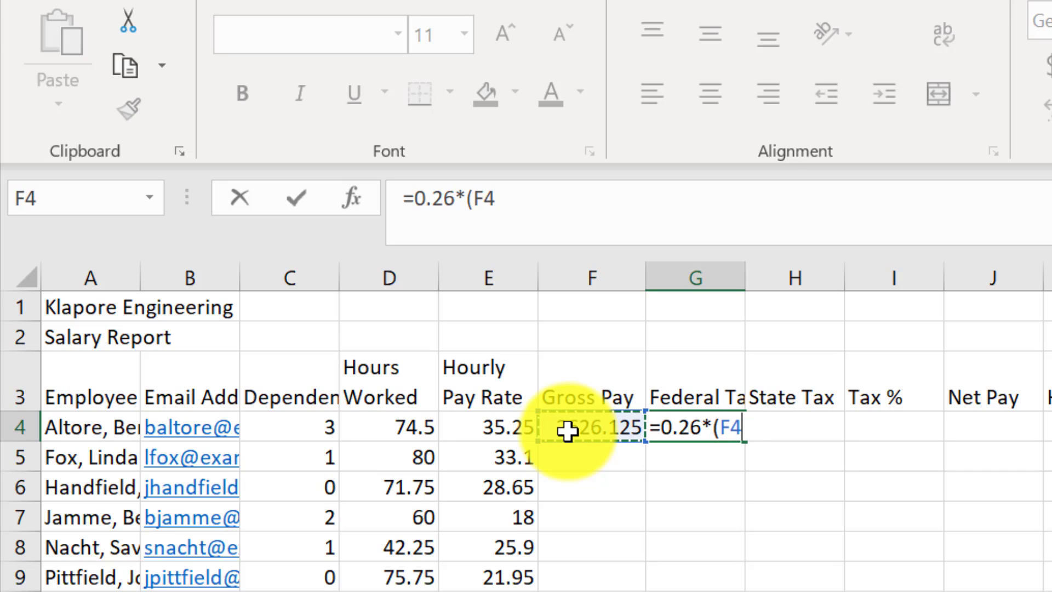
type("-")
left_click(314, 425)
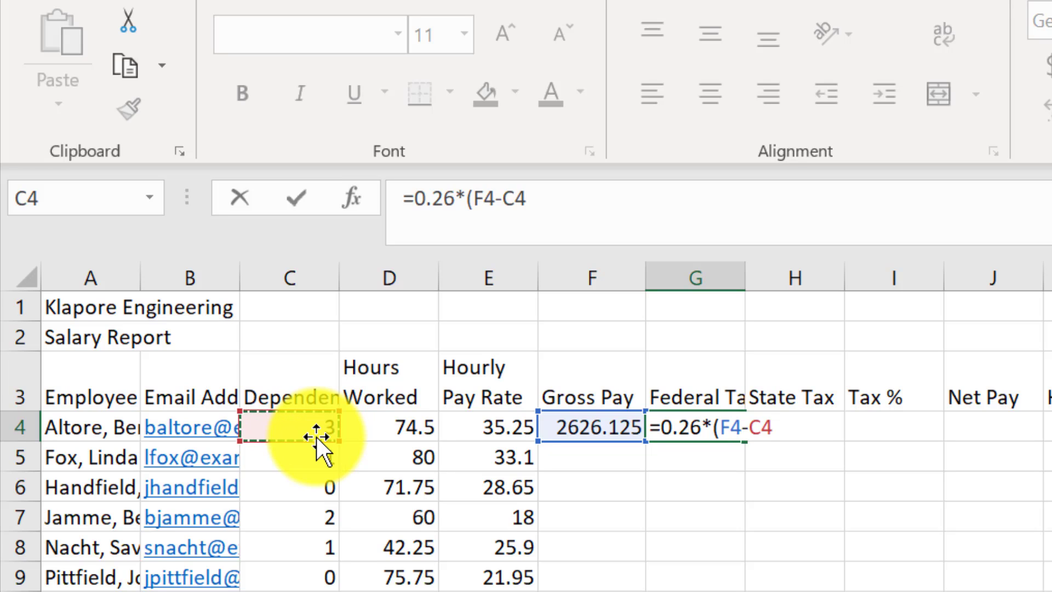
type("*")
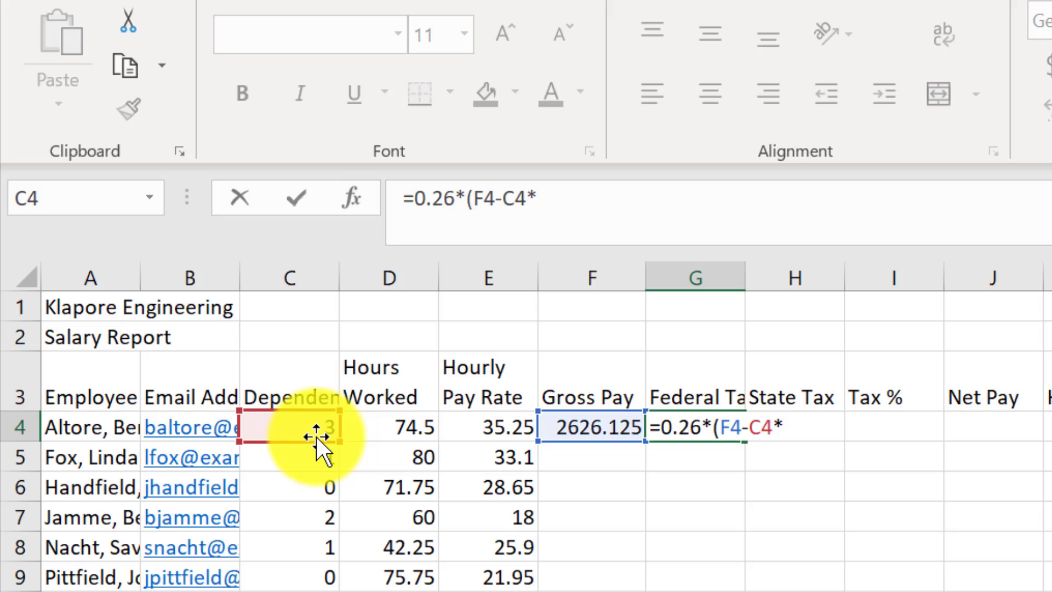
type("22.")
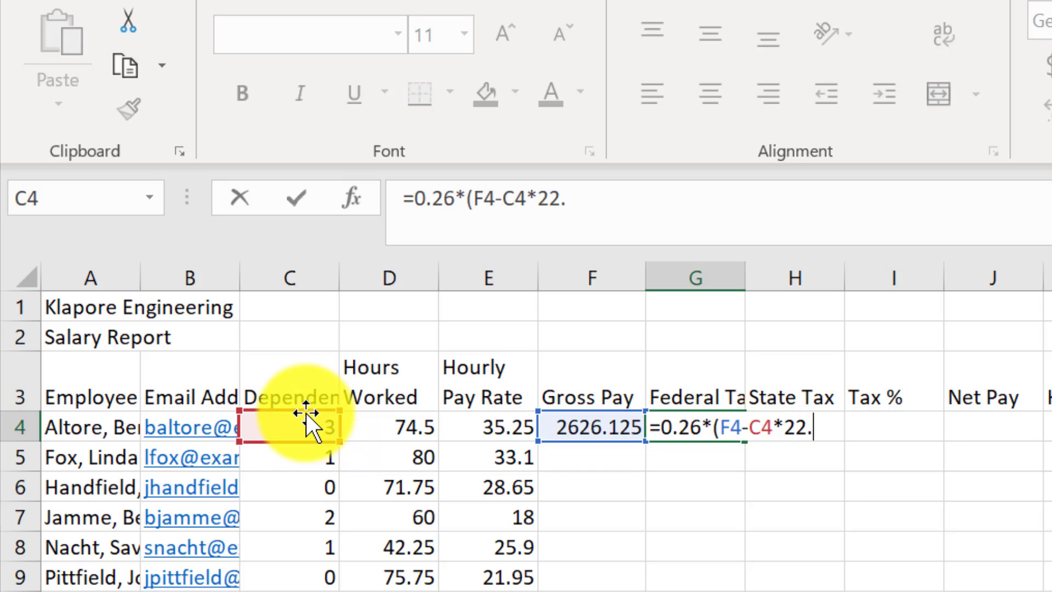
type("16")
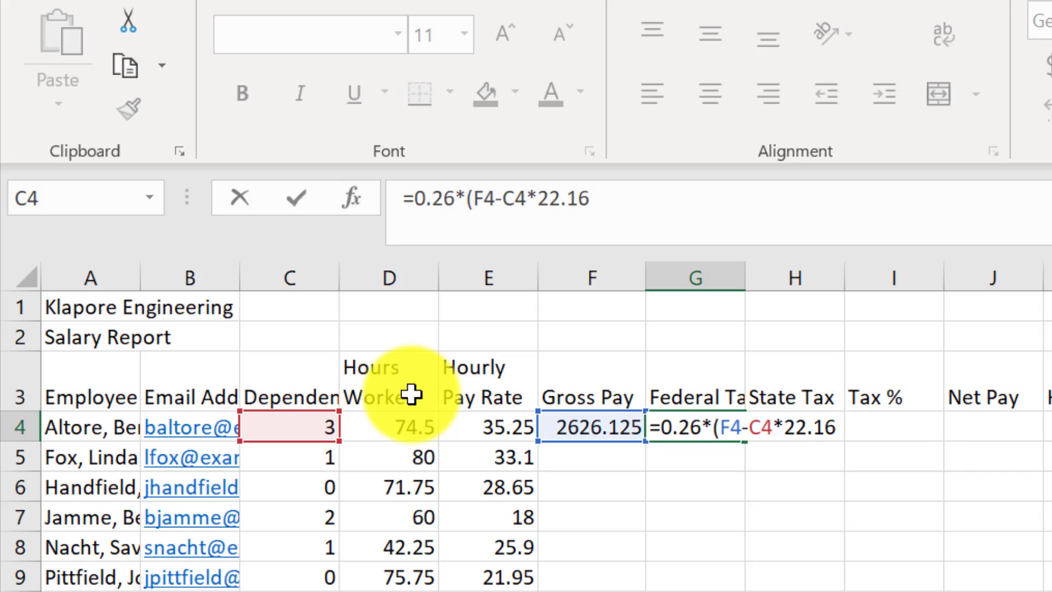
type(")")
key("Return")
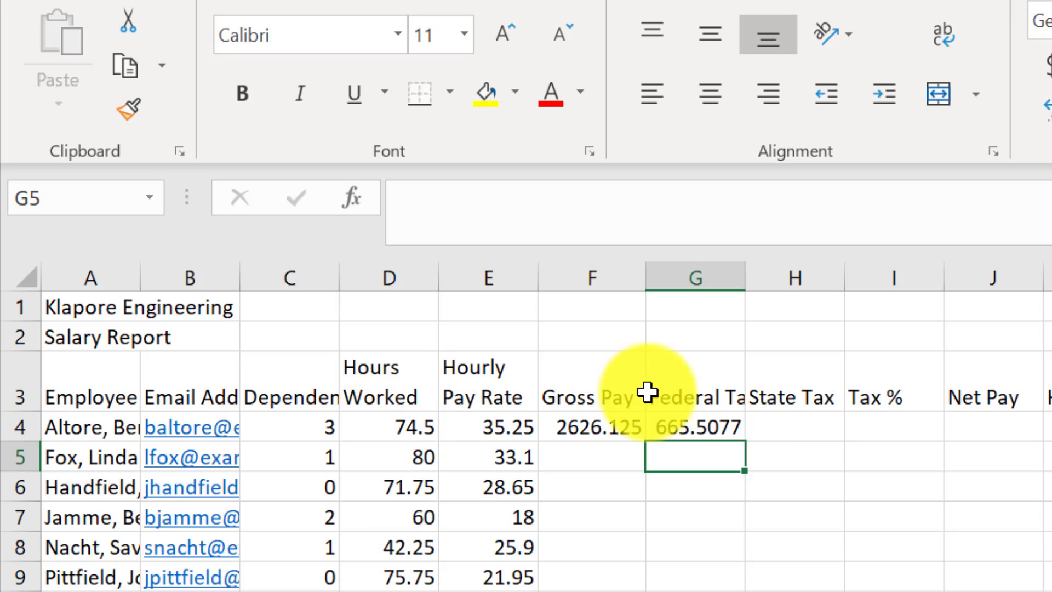
- Enter =0.055*F4 in H4 for the state tax, giving 144.4369
left_click(780, 431)
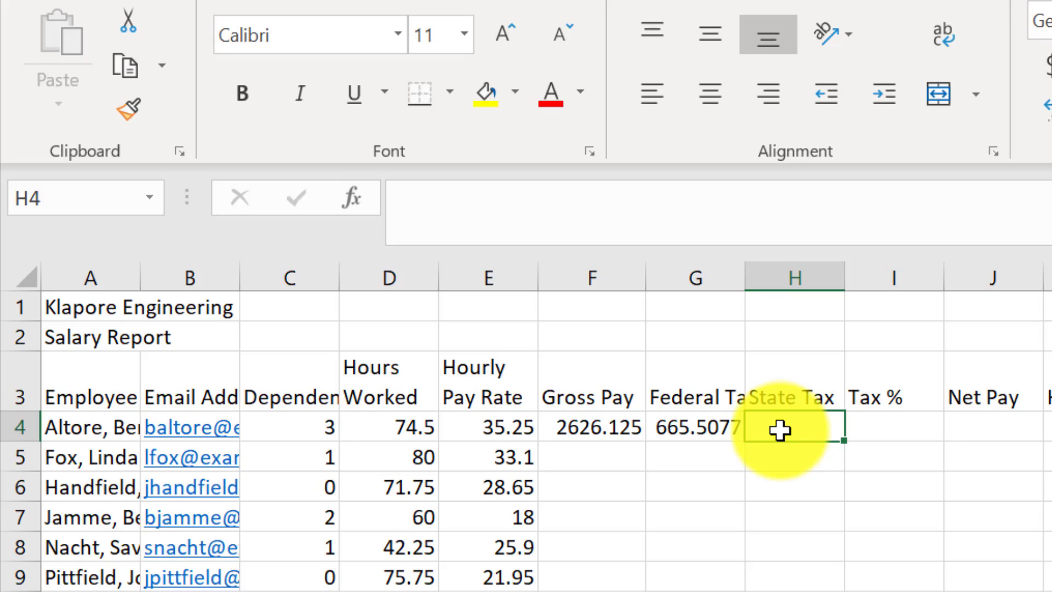
type("=")
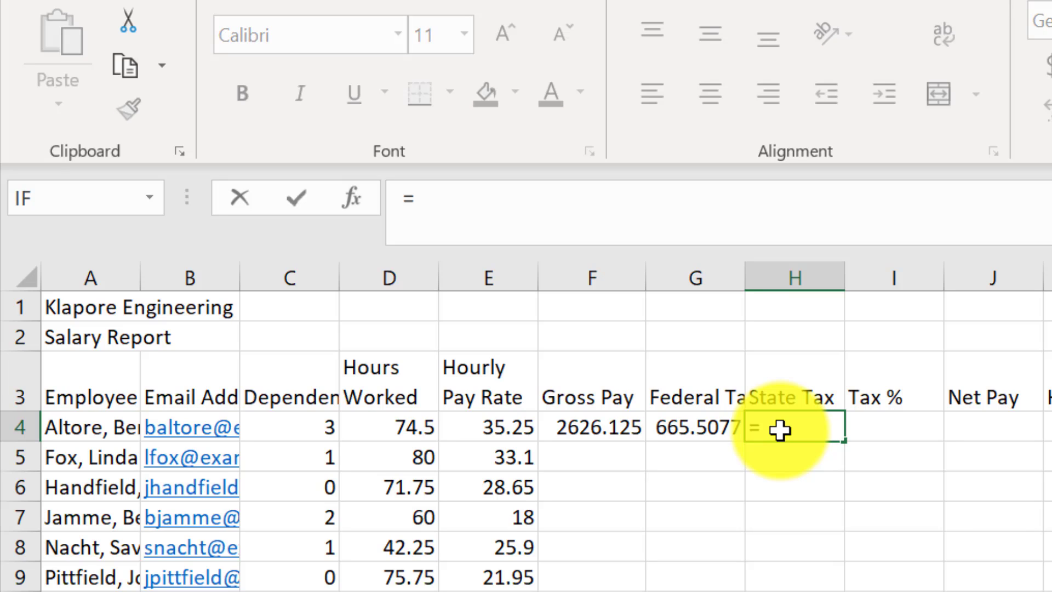
type("0.0")
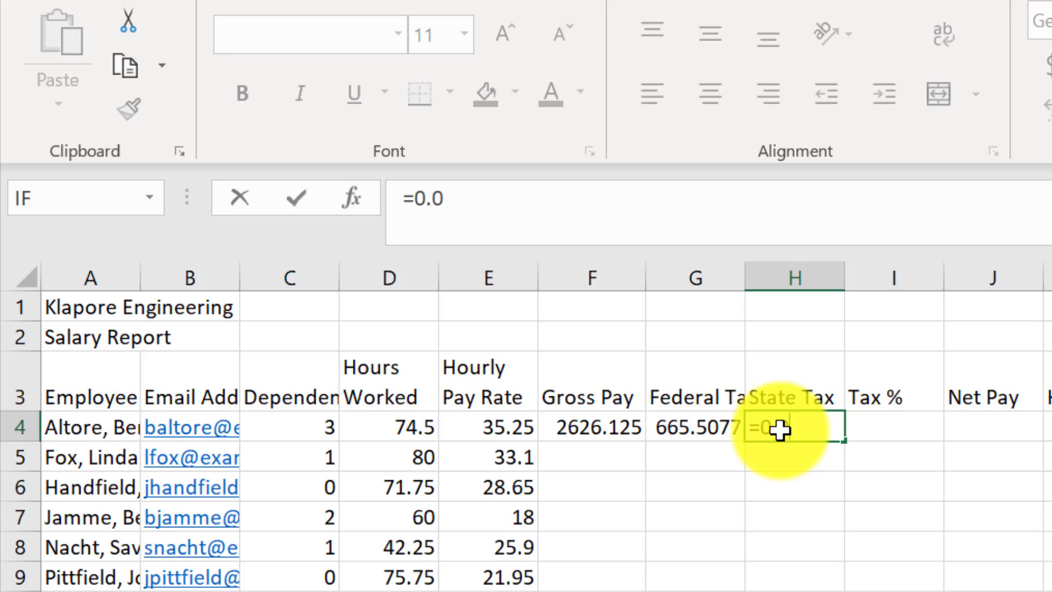
type("55*")
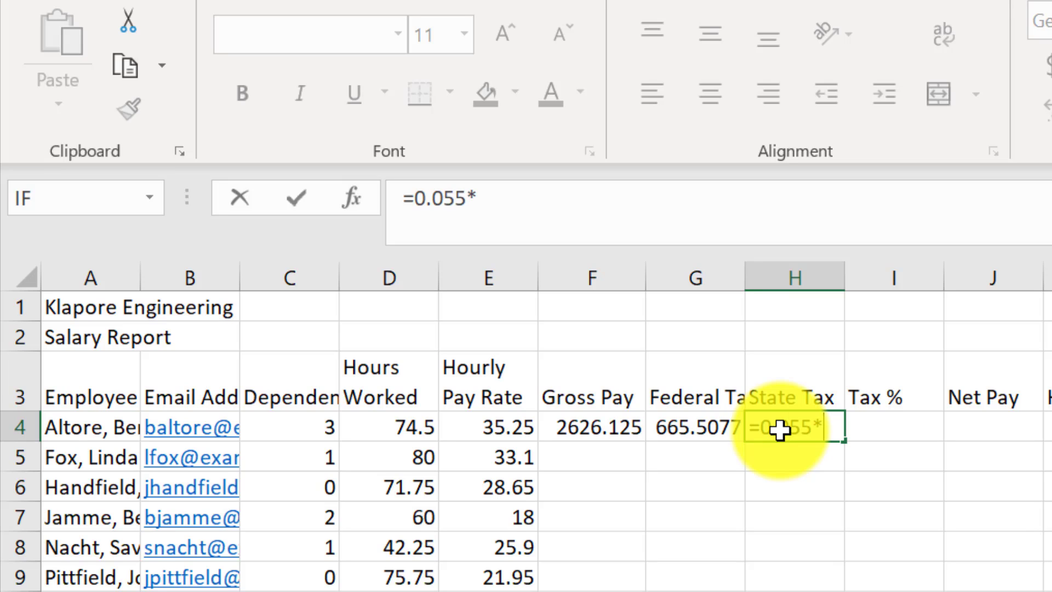
left_click(600, 427)
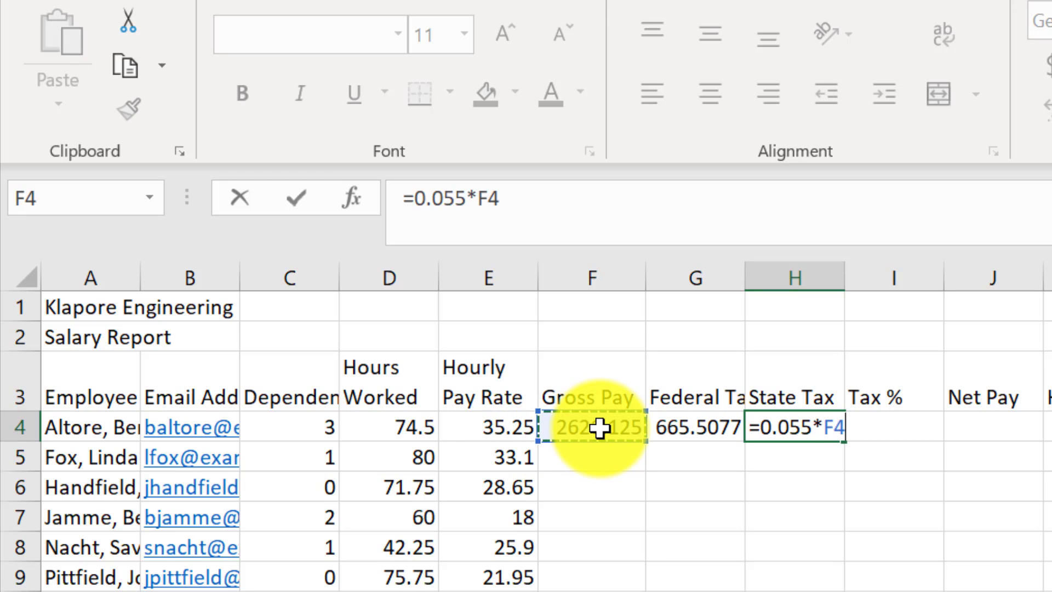
key("Return")
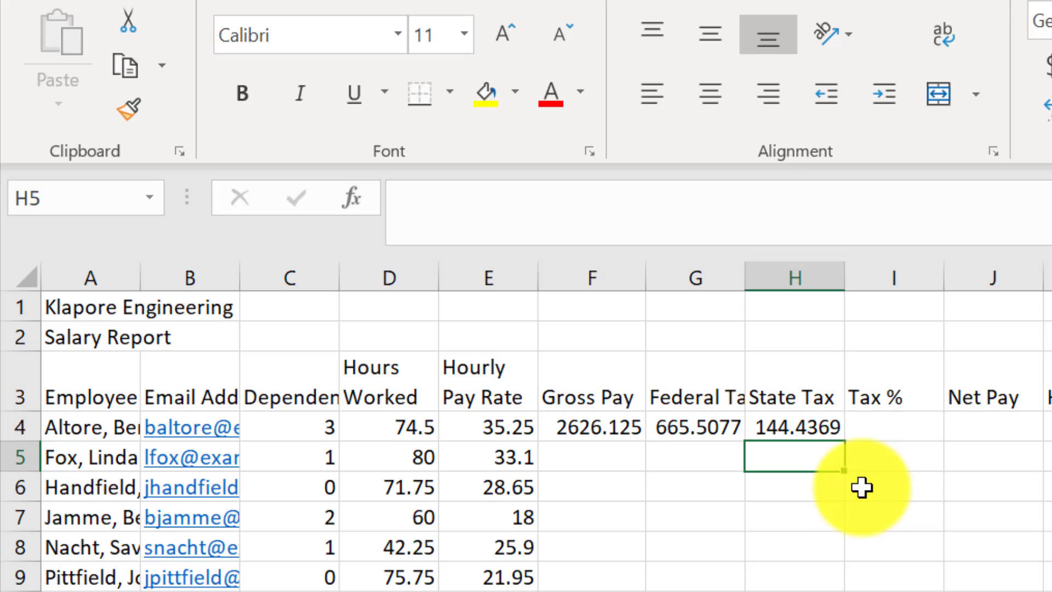
- Enter =(G4+H4)/F4 in I4 for the tax percentage, giving 0.308418
left_click(895, 430)
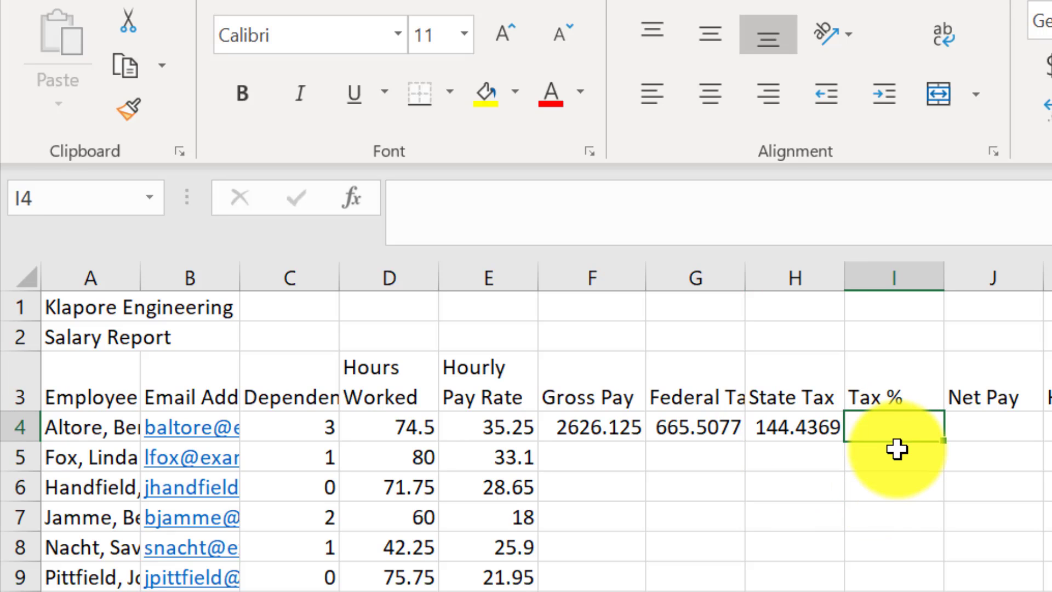
type("=(")
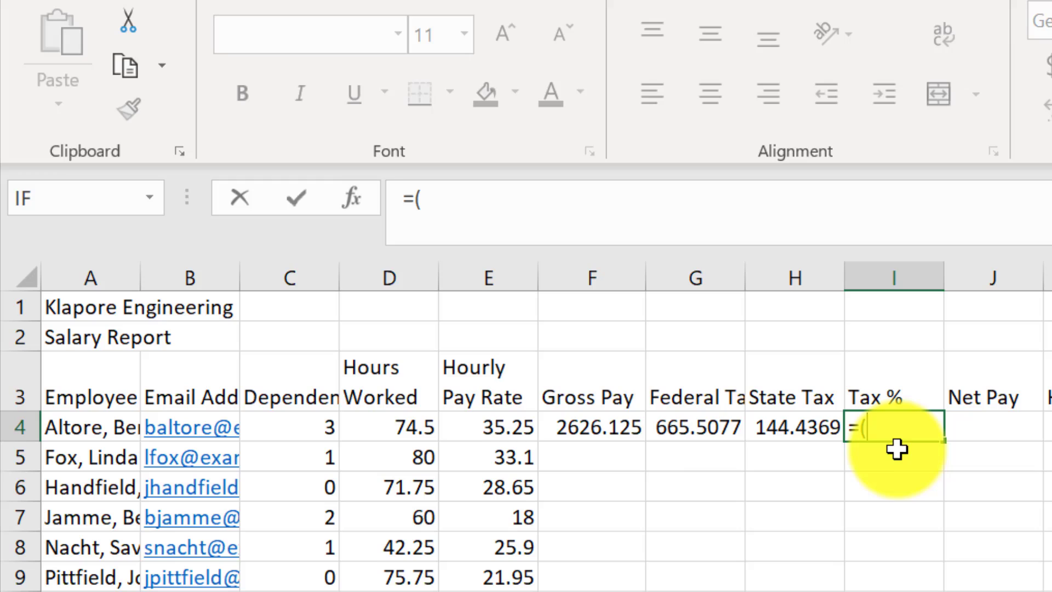
left_click(712, 433)
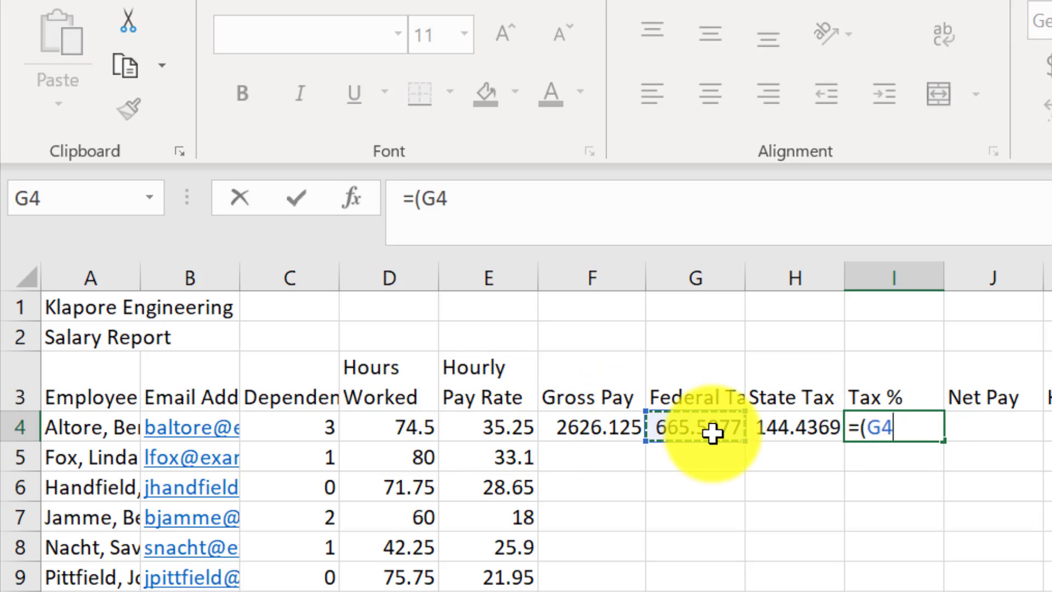
type("+")
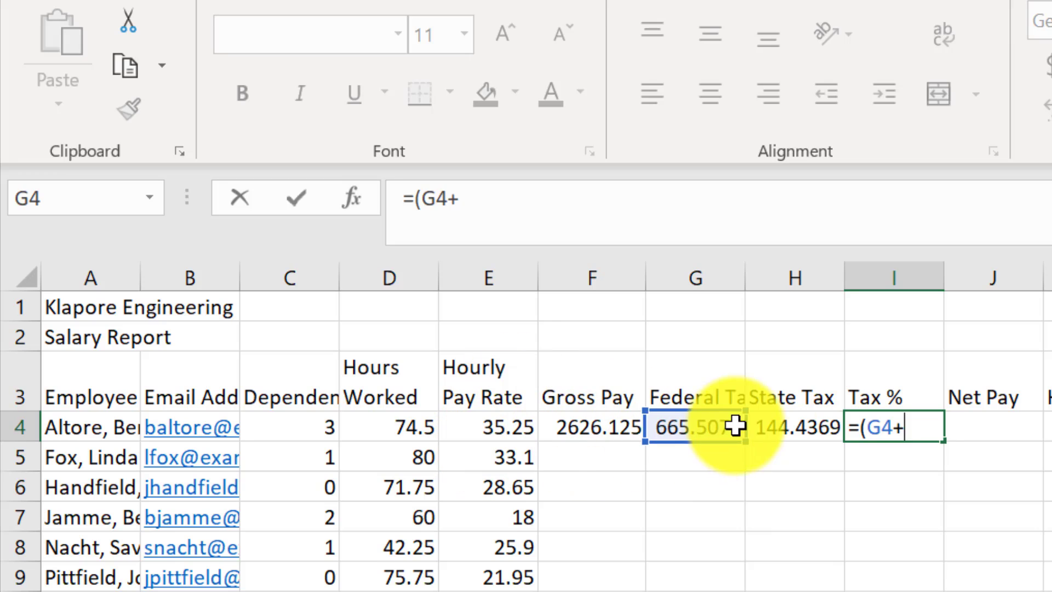
left_click(811, 429)
type(")/")
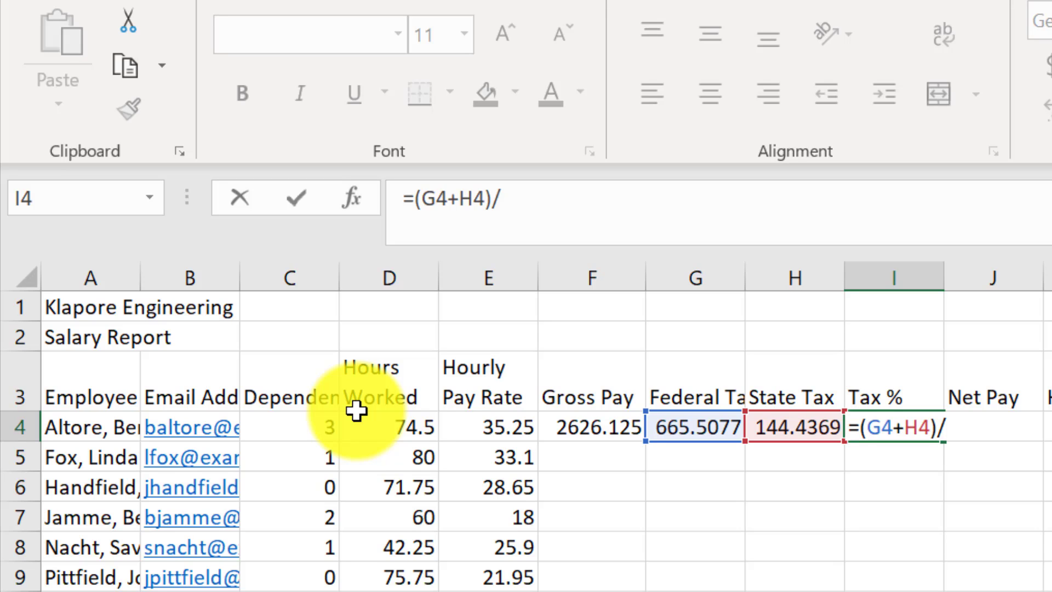
left_click(606, 421)
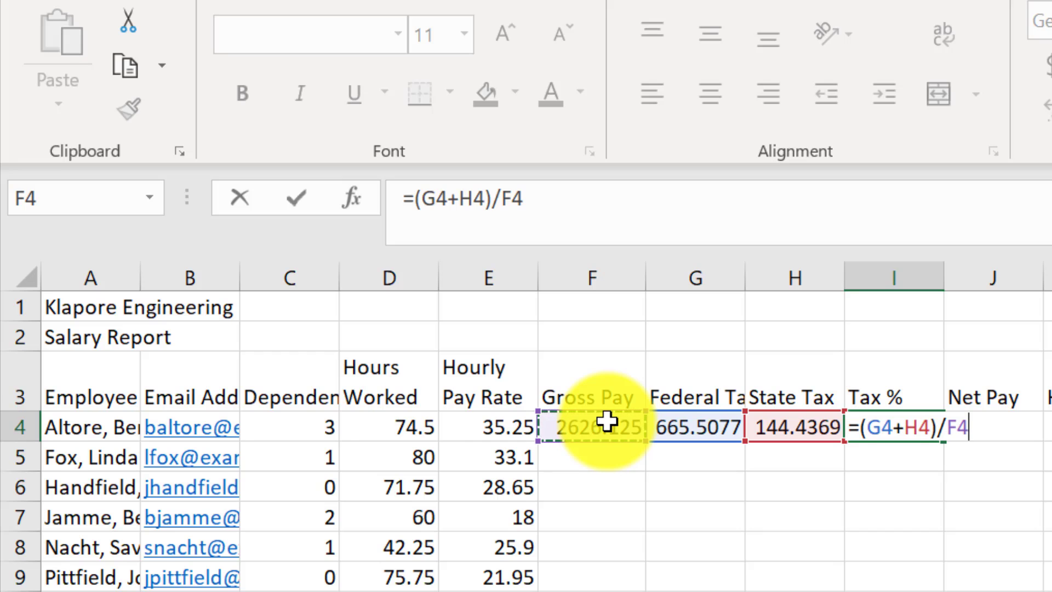
key("Return")
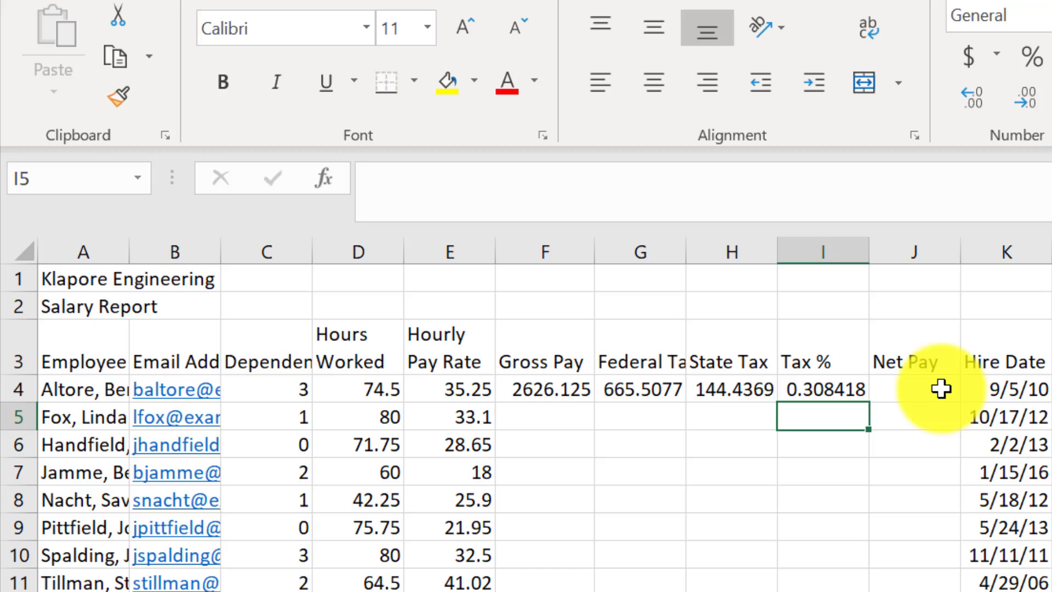
- Enter =F4-(G4+H4) in J4 for net pay, giving 1816.18
left_click(933, 397)
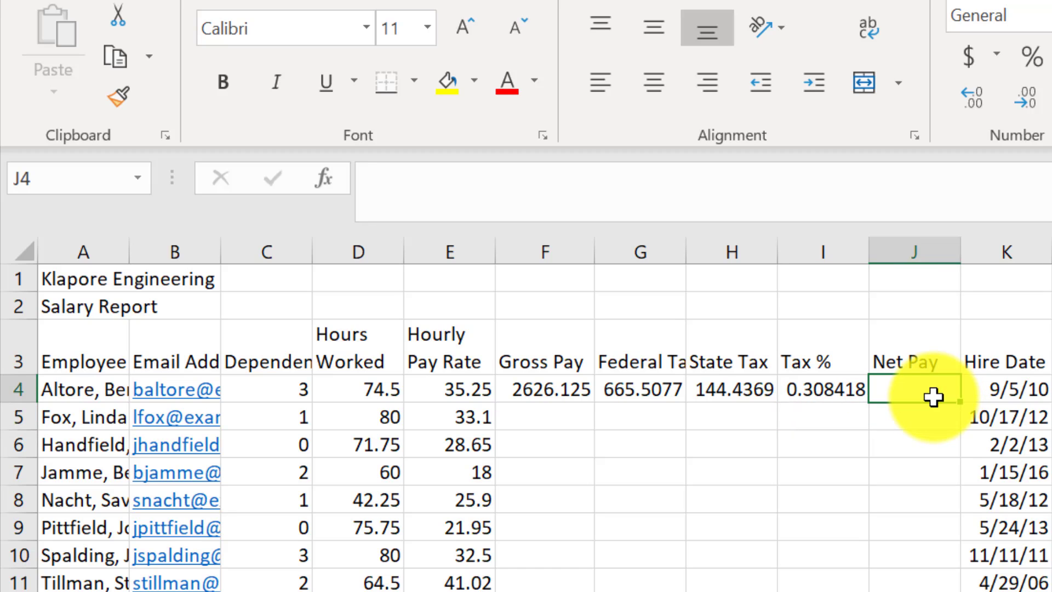
type("=")
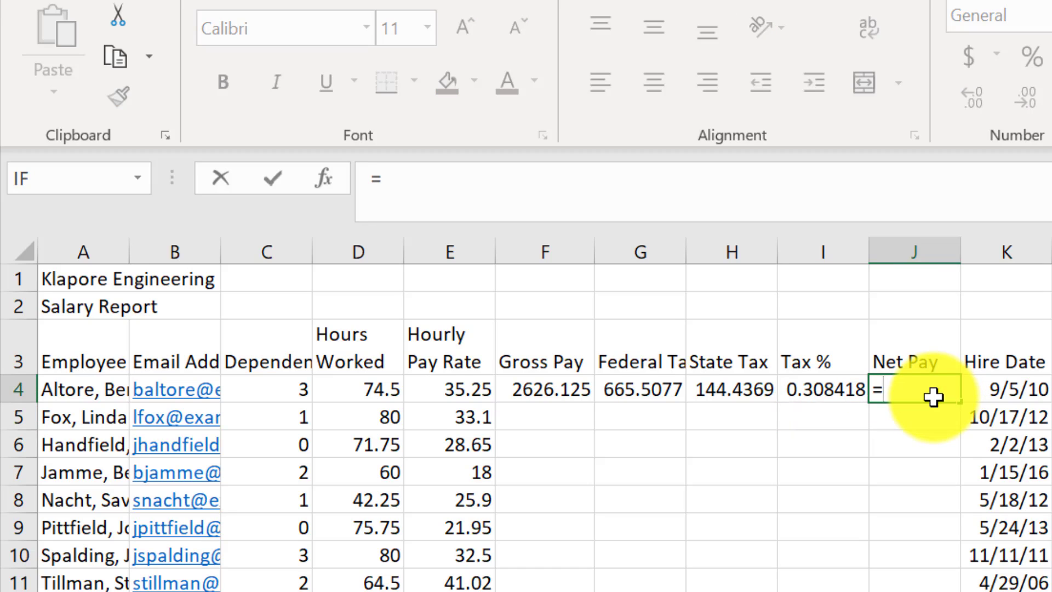
left_click(571, 394)
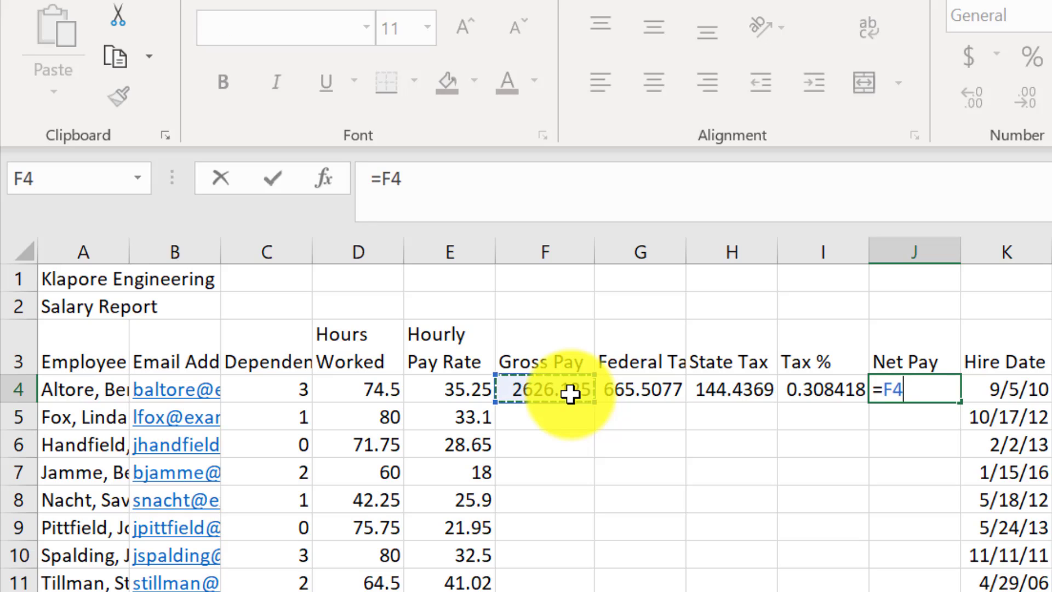
type("-(")
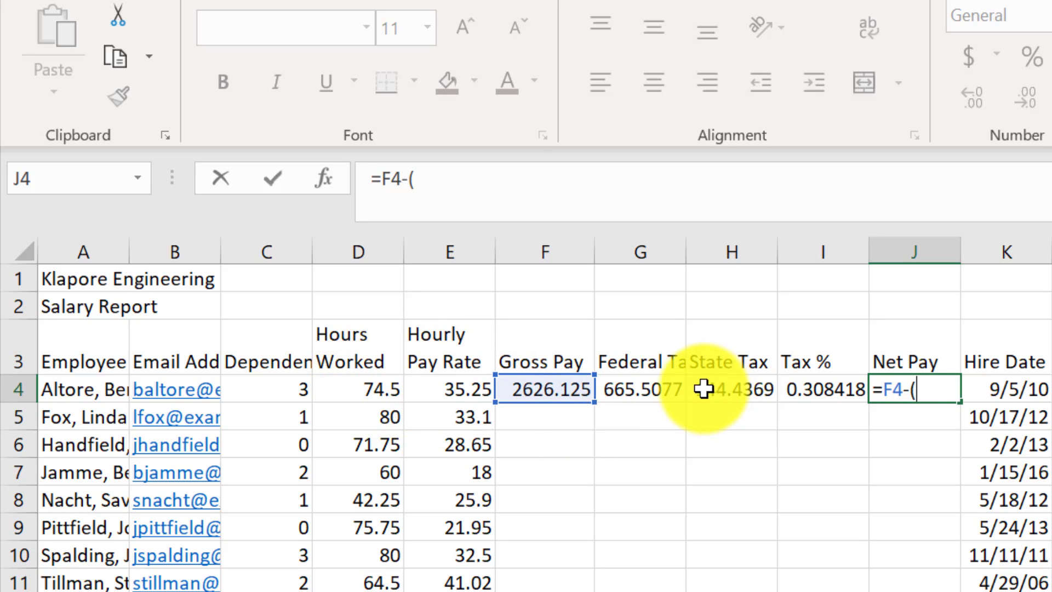
left_click(670, 389)
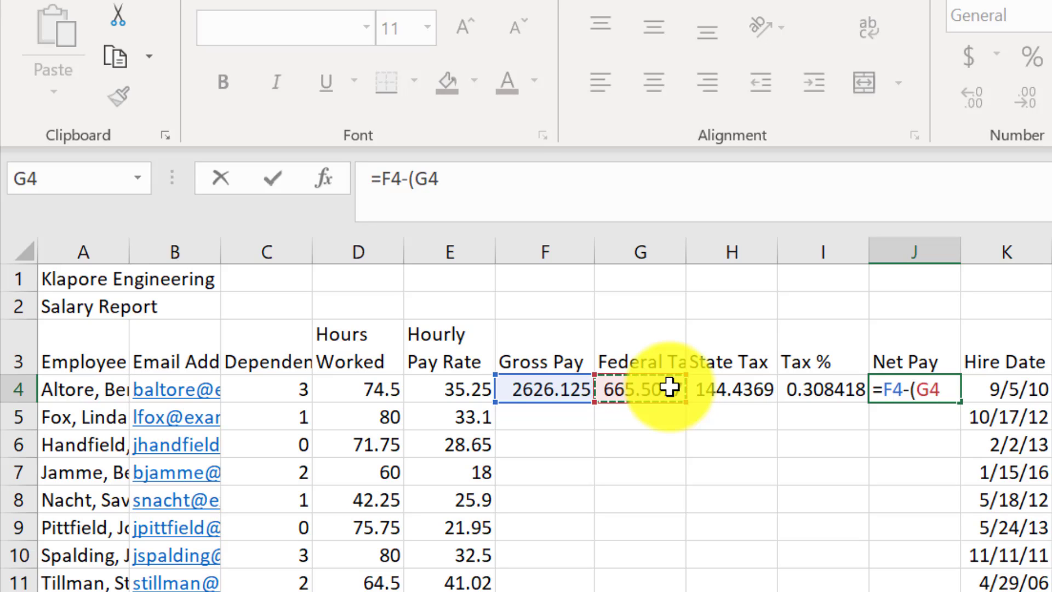
type("+")
left_click(745, 390)
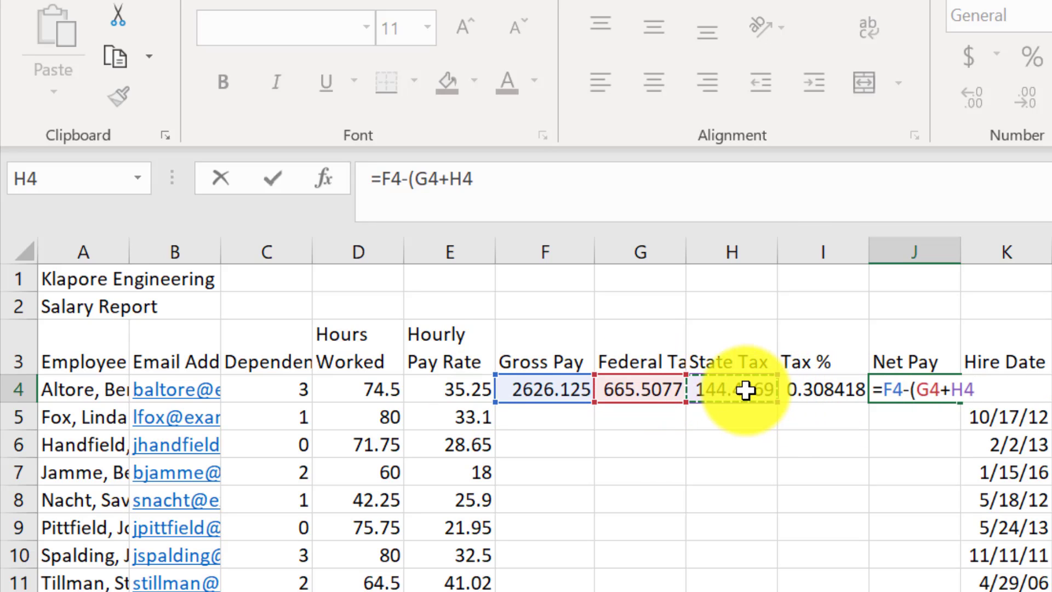
type(")")
key("Return")
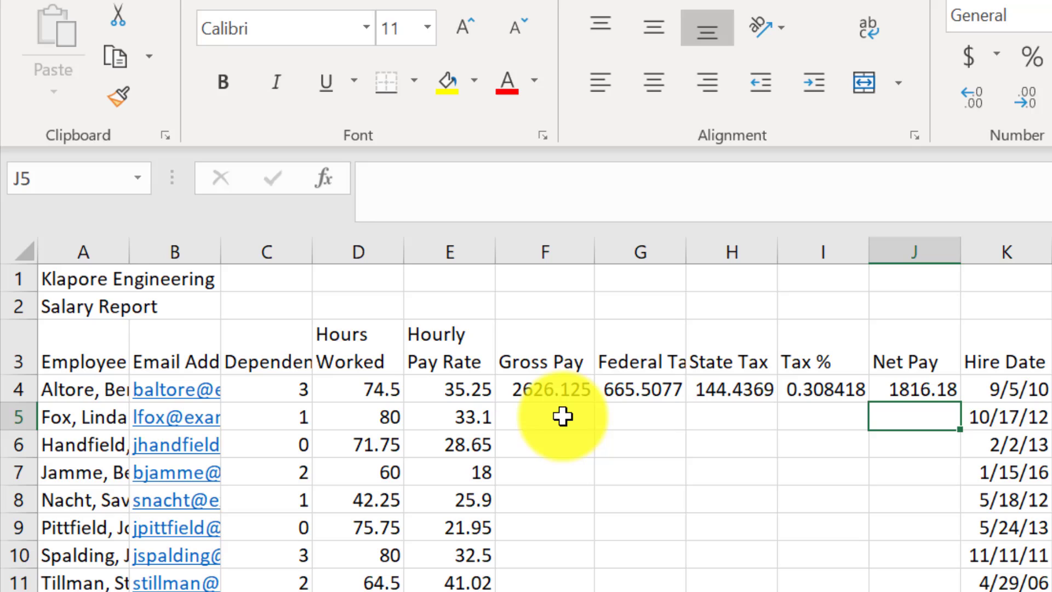
- Step through the row 4 formulas for Gross Pay, Federal Tax, State Tax, Tax % and Net Pay in F4:J4
left_click(904, 390)
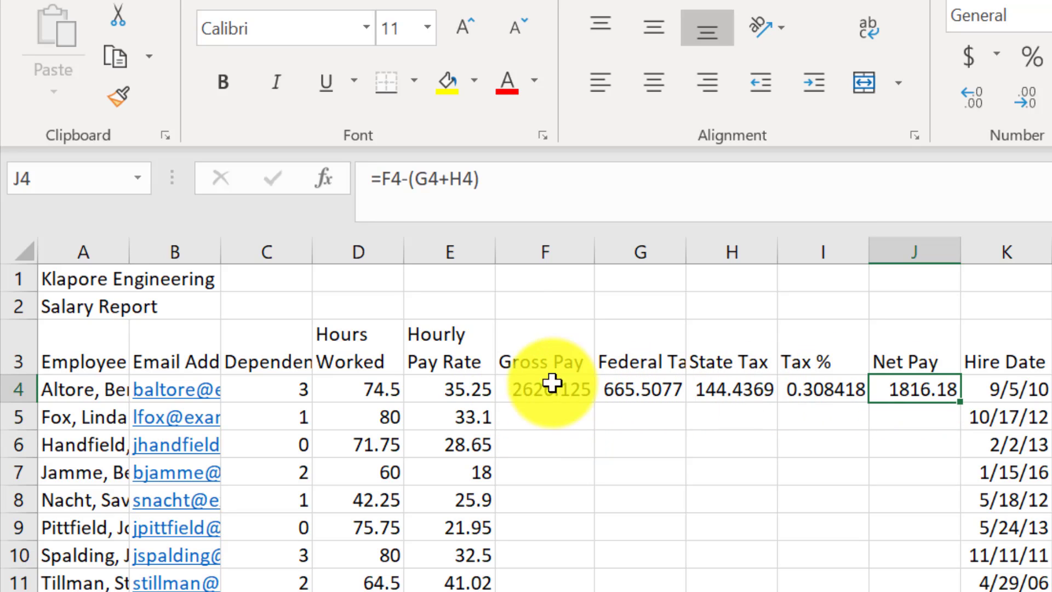
left_click(556, 387)
left_click(676, 390)
left_click(745, 390)
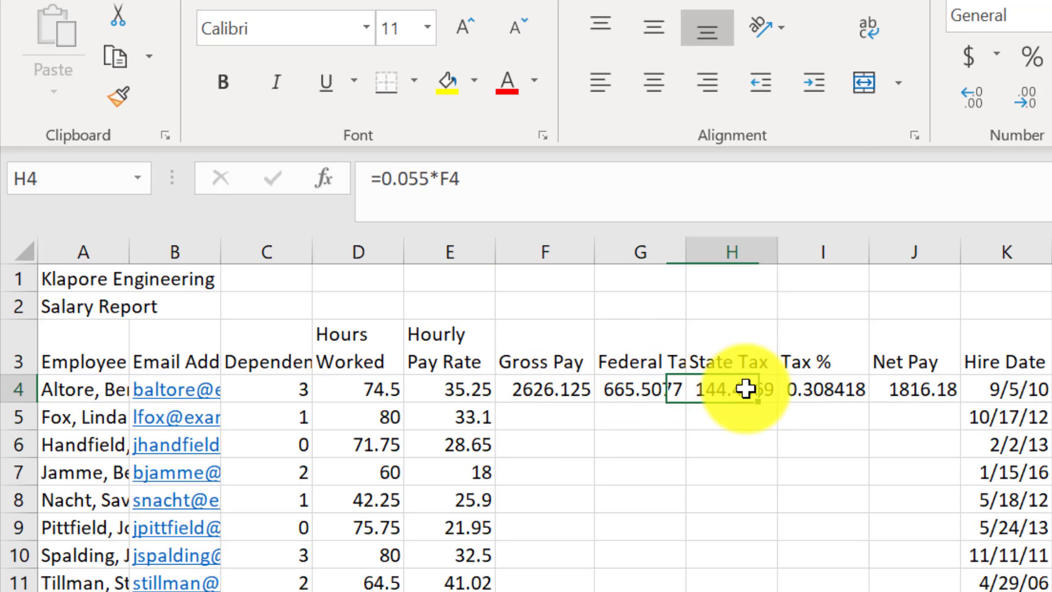
key("Right")
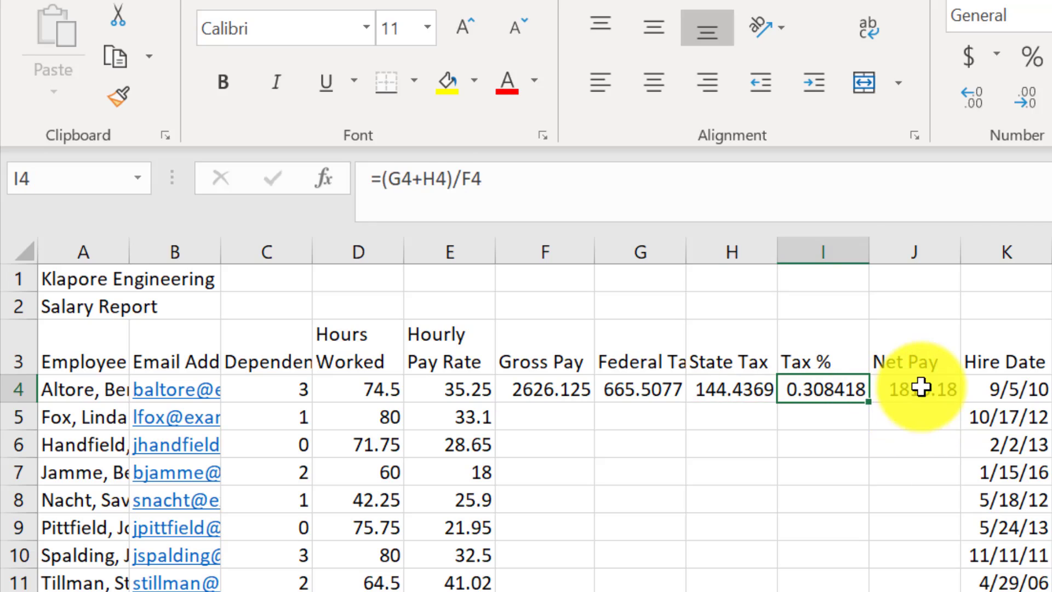
left_click(921, 389)
left_click(600, 392)
left_click(566, 391)
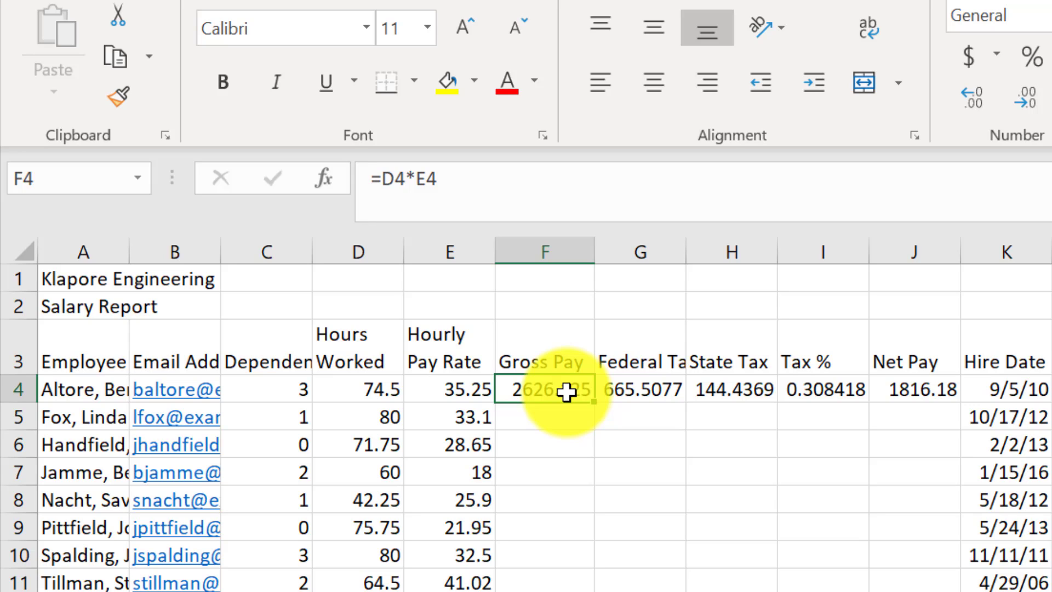
left_click(605, 390)
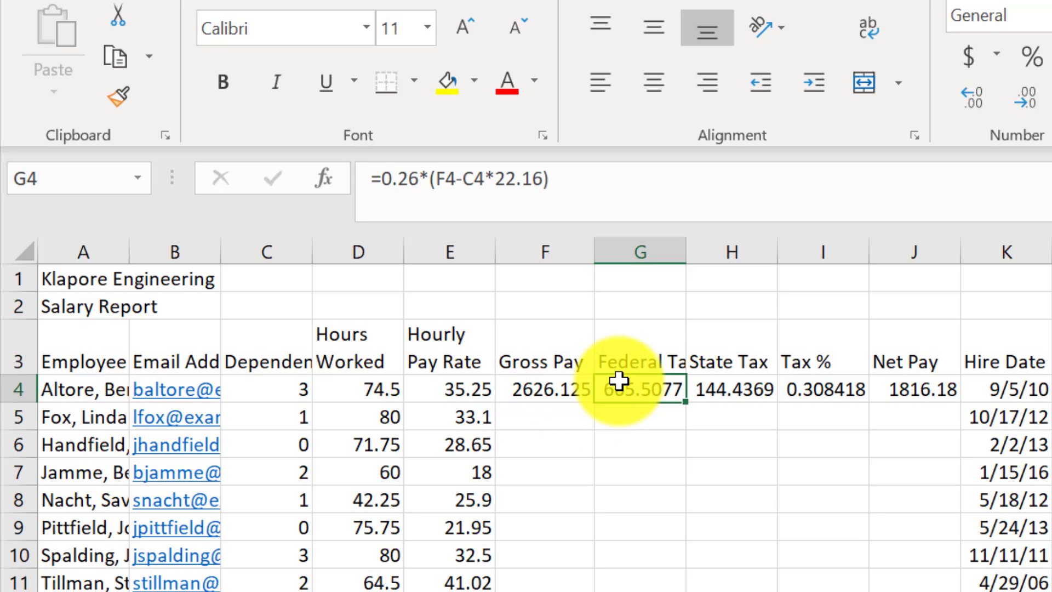
left_click(746, 391)
left_click(819, 386)
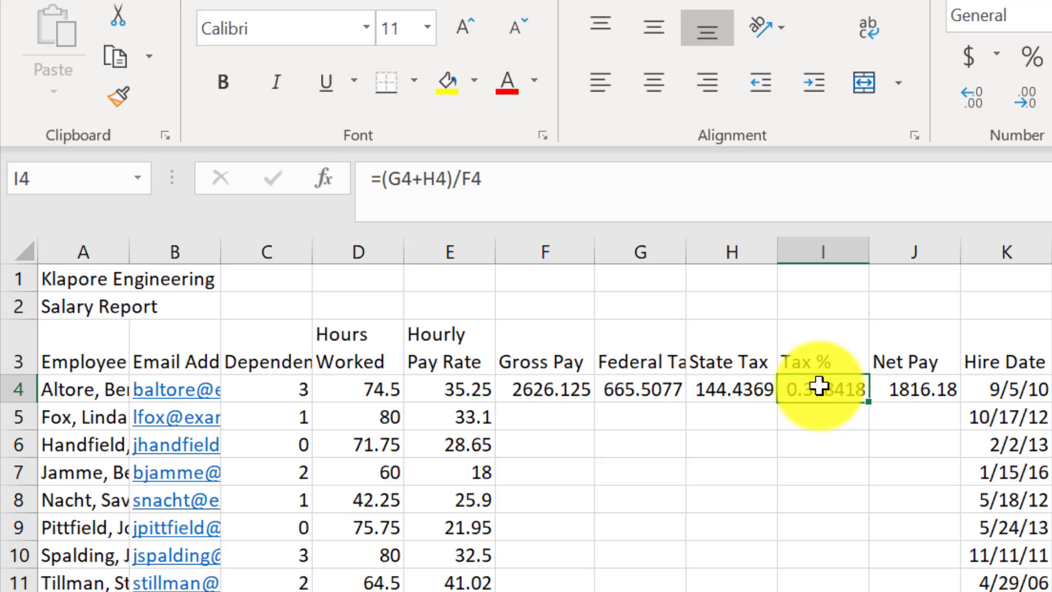
- Recheck each row 4 formula in turn, from Gross Pay 2626.125 in F4 to Net Pay 1816.18 in J4
left_click(732, 389)
left_click(542, 389)
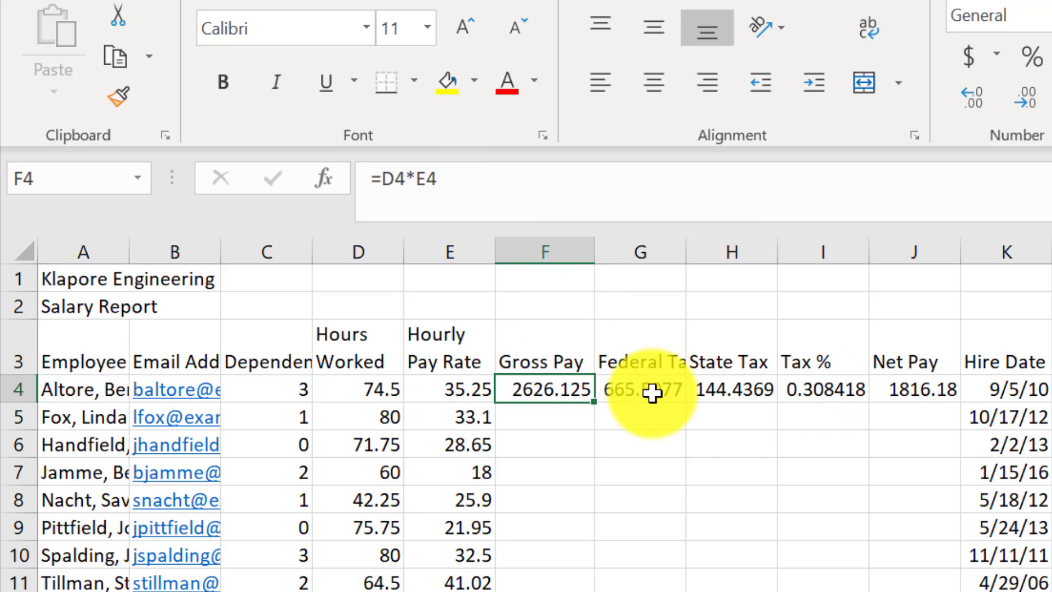
left_click(652, 392)
left_click(732, 389)
left_click(855, 392)
left_click(907, 392)
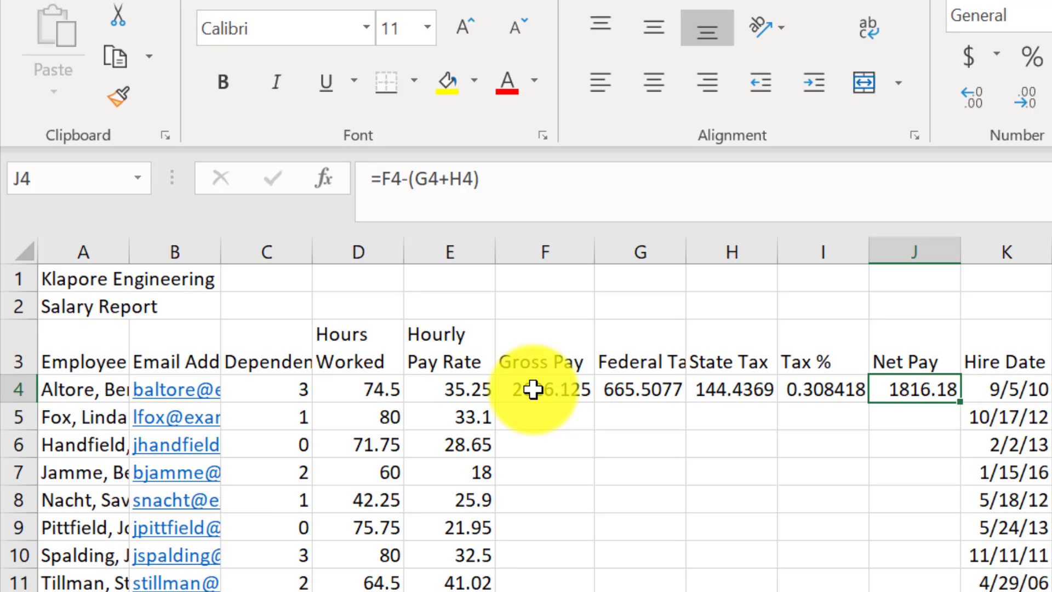
- Review the Gross Pay, Federal Tax and State Tax formulas in F4, G4 and H4
left_click(534, 389)
left_click(666, 391)
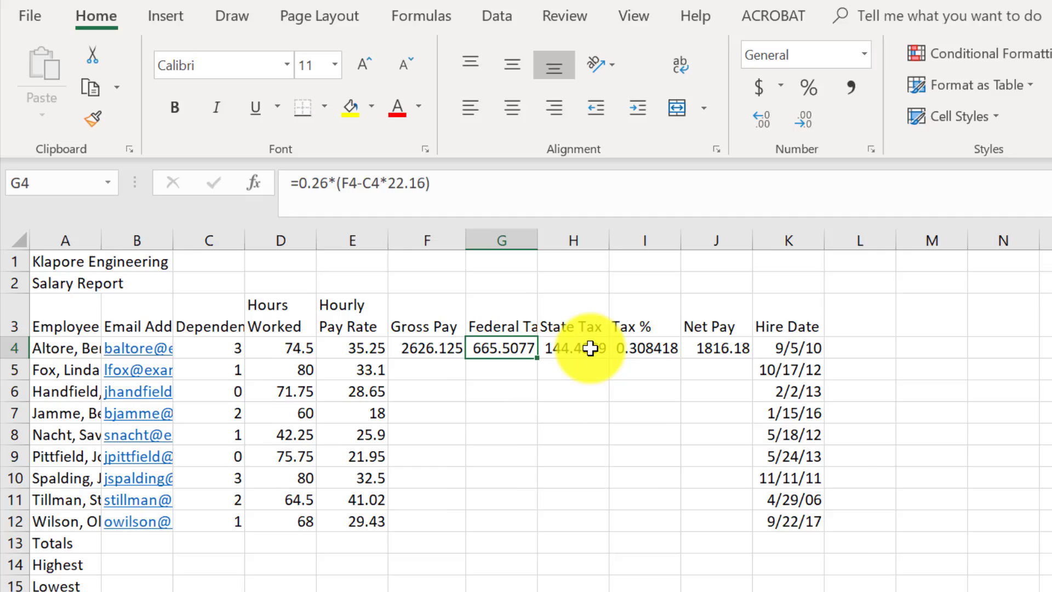
left_click(753, 390)
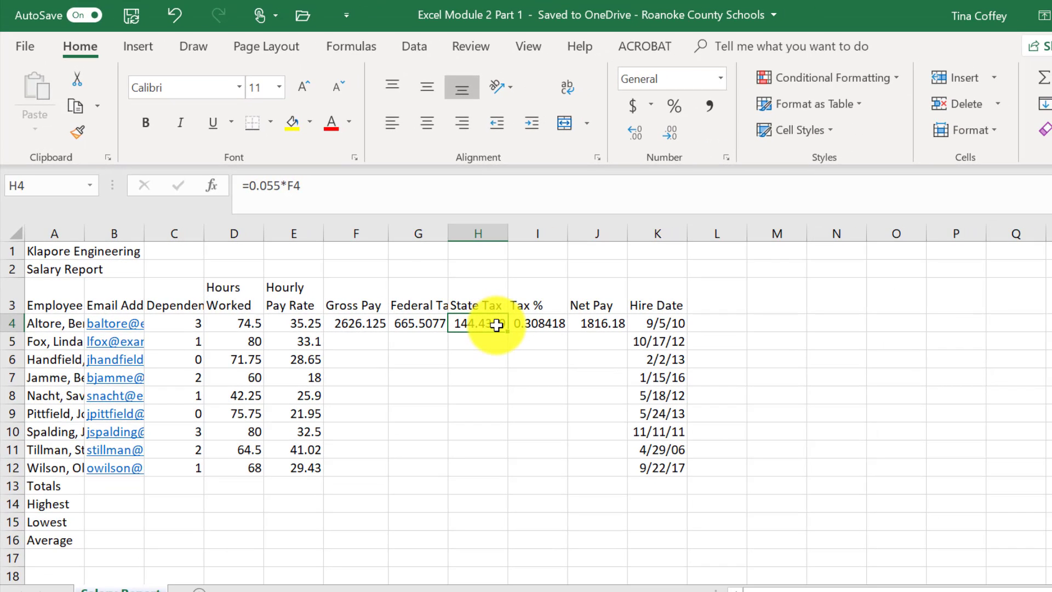
- Turn on formula view with Ctrl+` to inspect the row 4 formulas, then switch back to values
key("ctrl+grave")
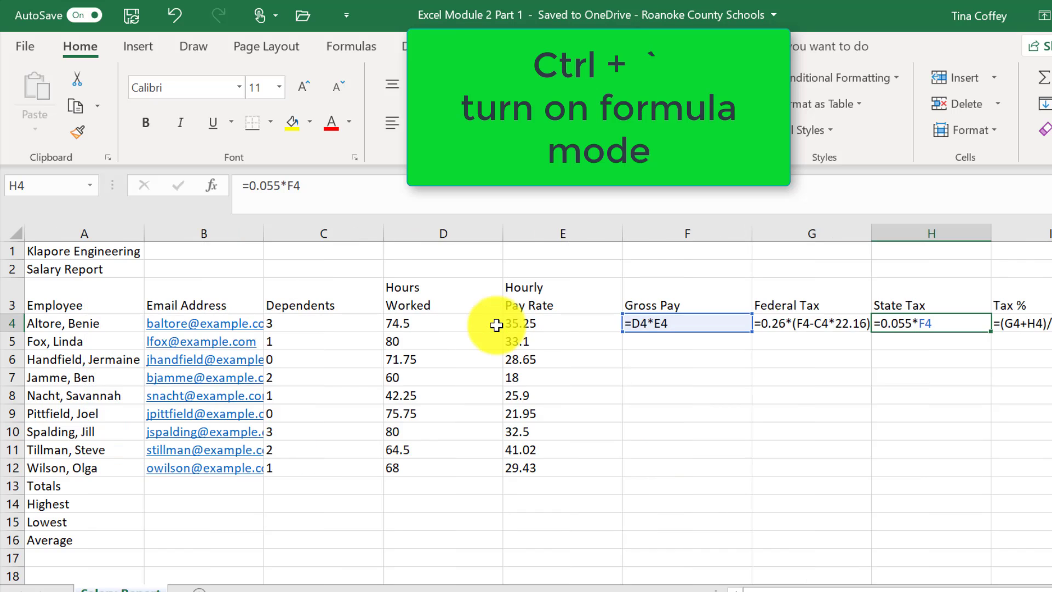
left_click_drag(781, 587, 915, 587)
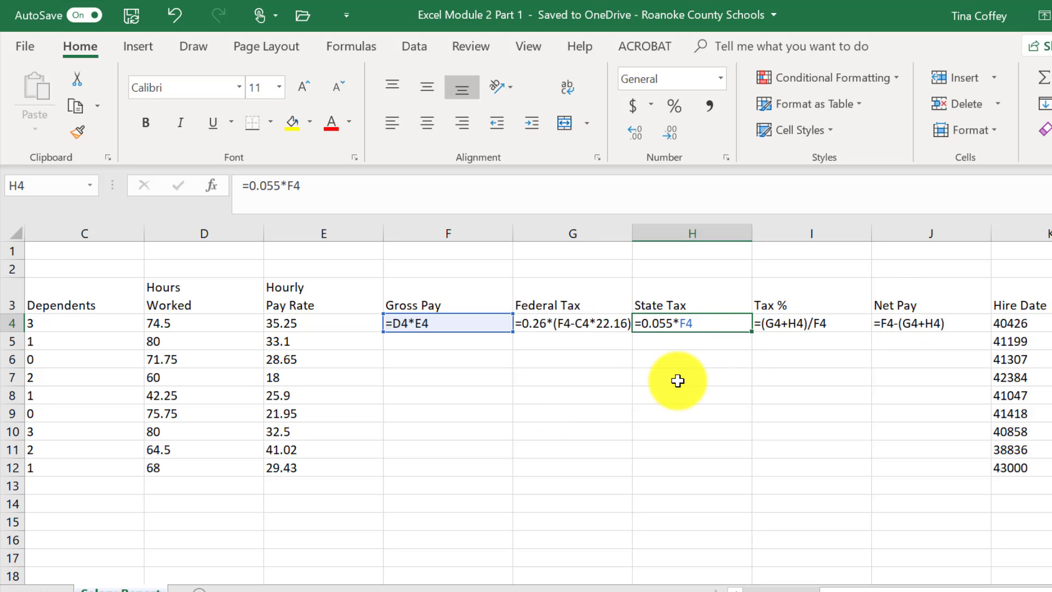
key("ctrl+grave")
- Select the row 4 formulas F4:J4 and fill them down through row 12
left_click(241, 341)
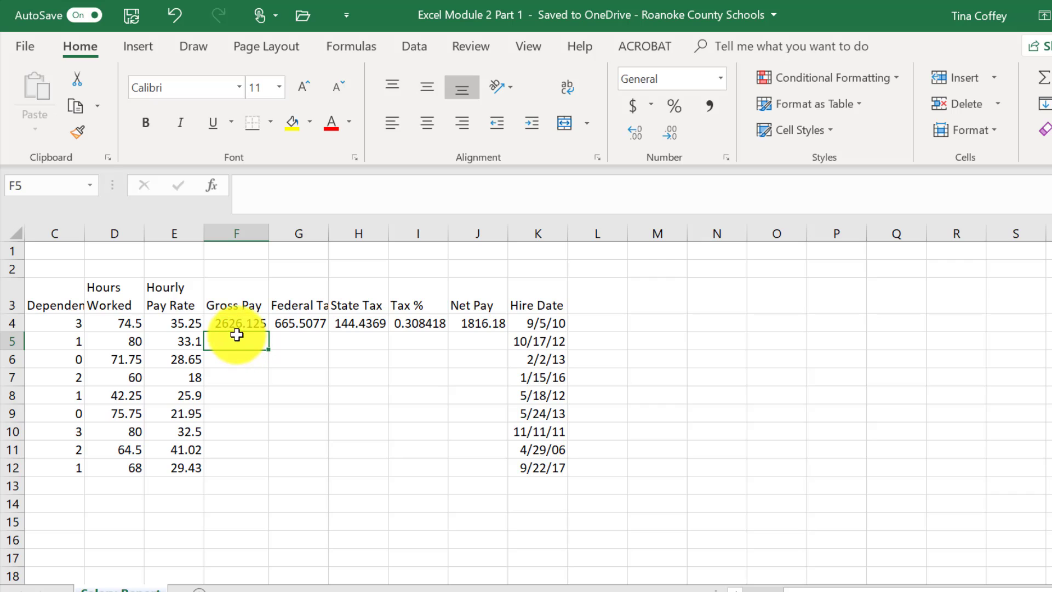
left_click_drag(237, 322, 488, 323)
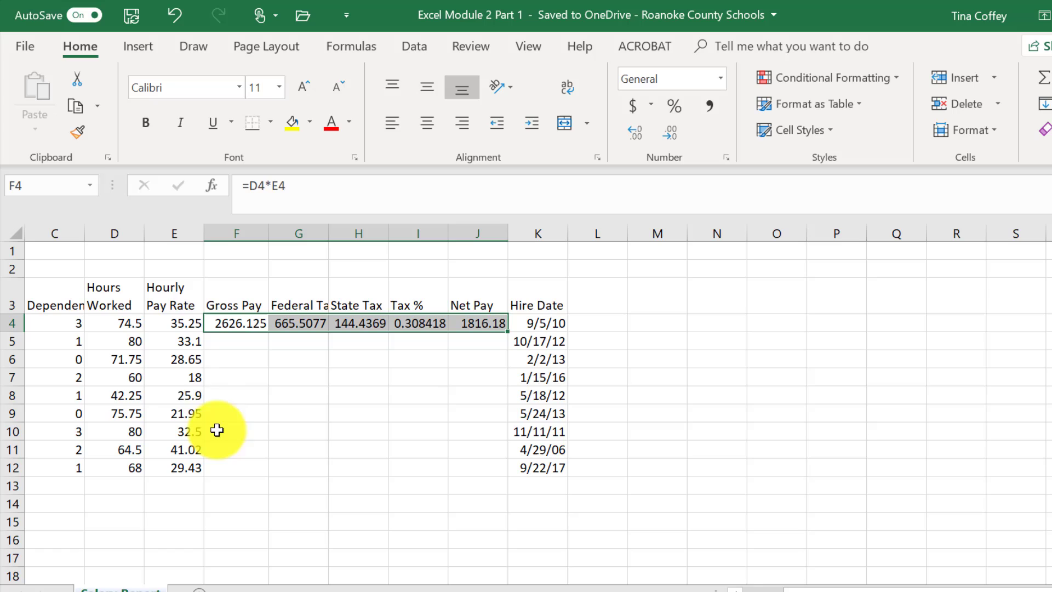
left_click(253, 340)
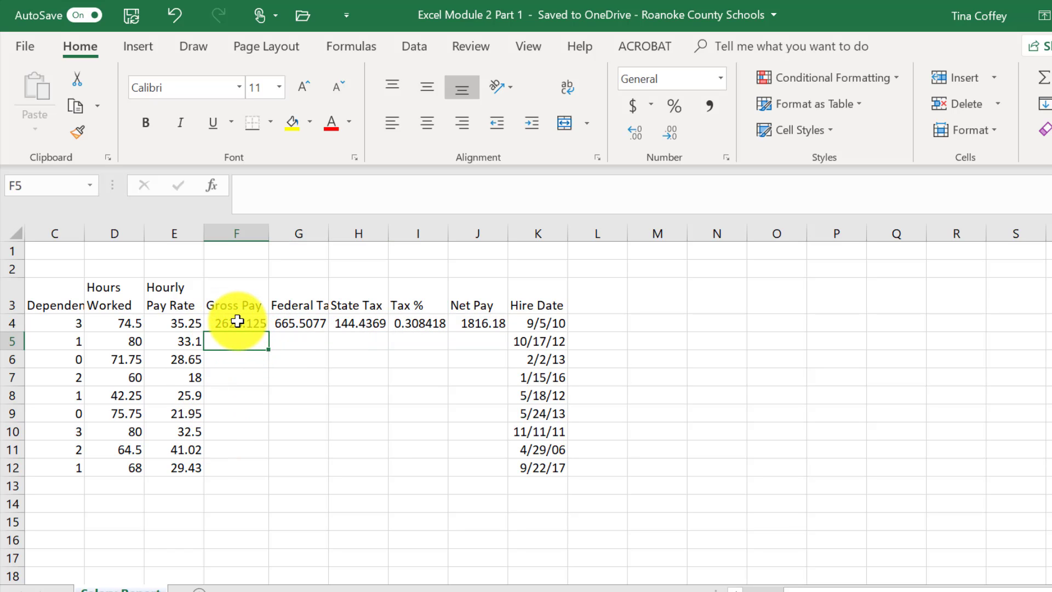
left_click(237, 322)
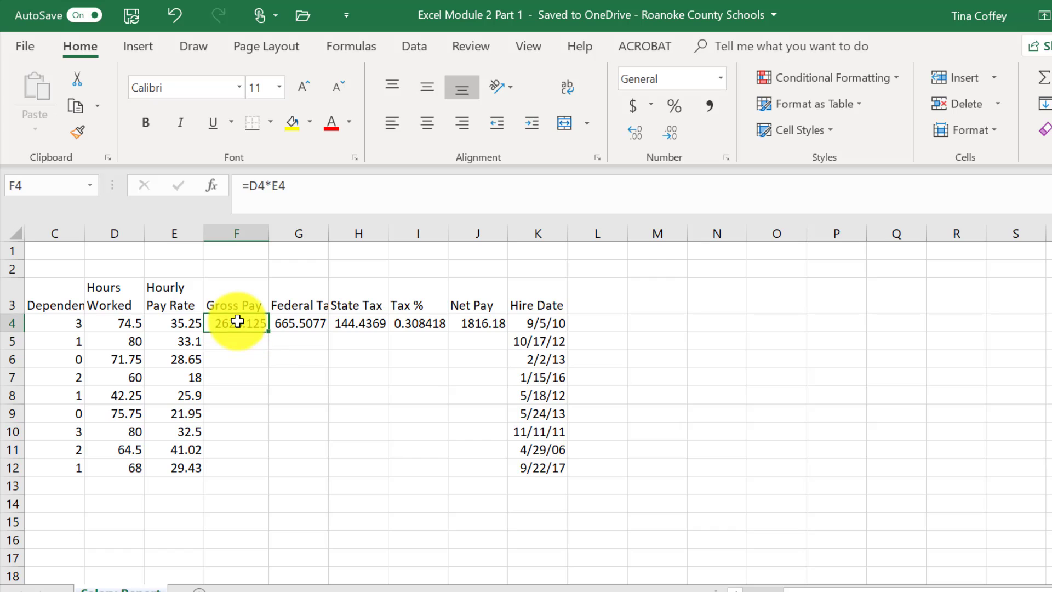
left_click_drag(237, 322, 476, 322)
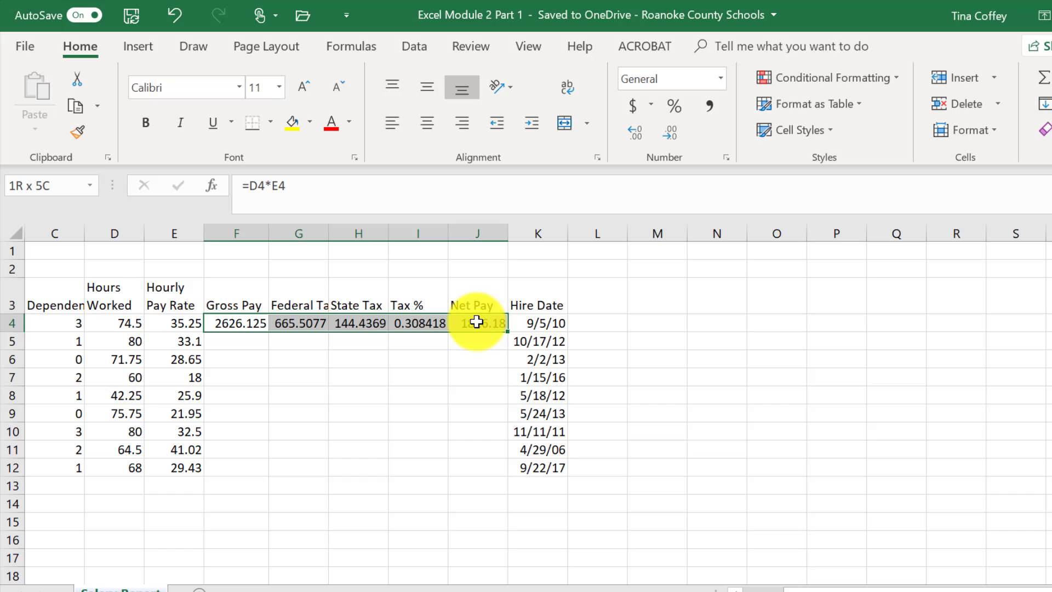
left_click_drag(477, 322, 476, 322)
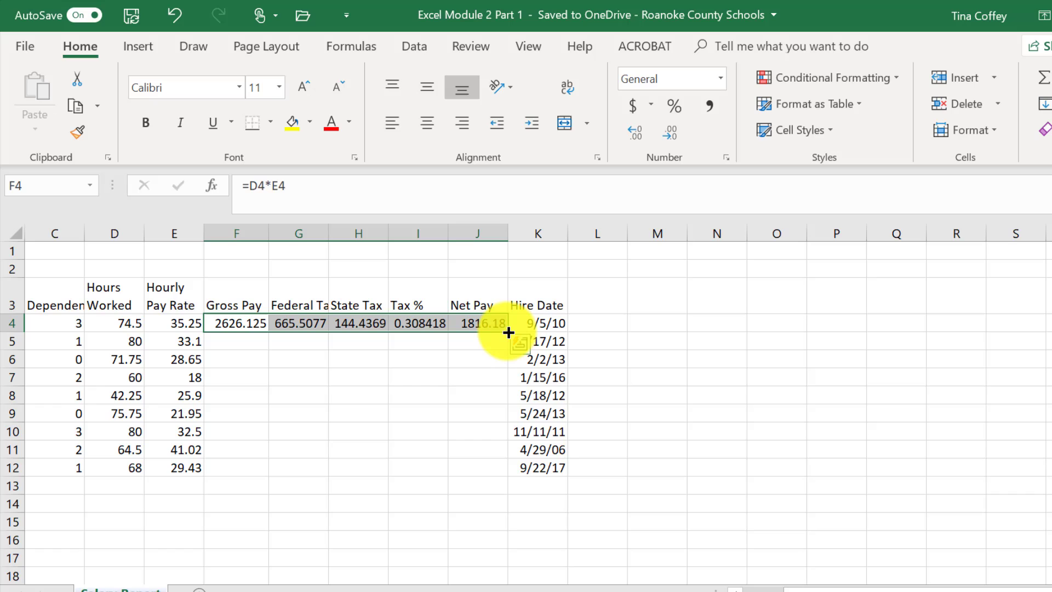
left_click_drag(509, 332, 496, 478)
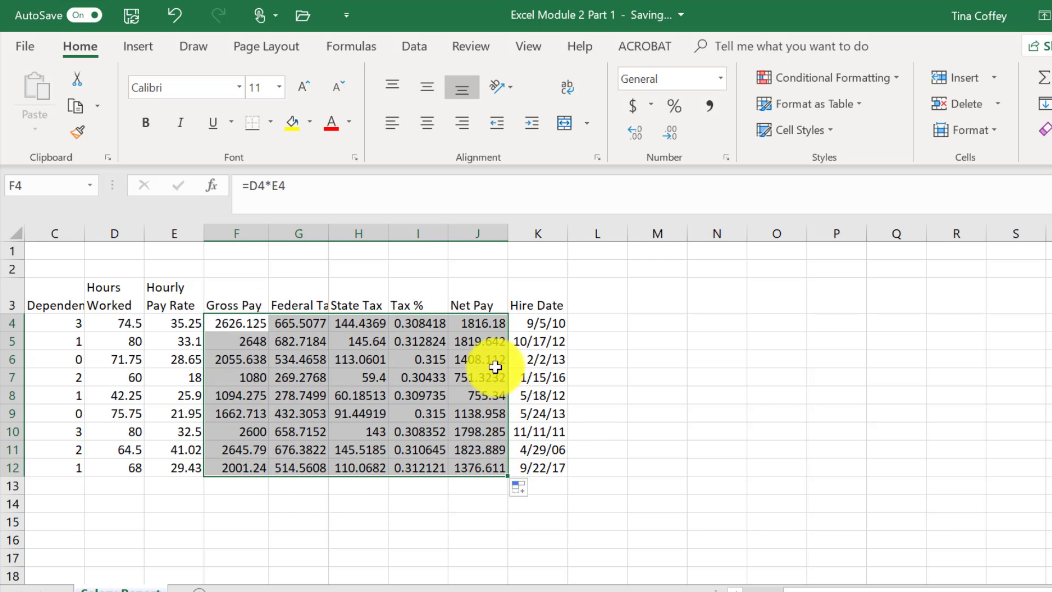
left_click(641, 323)
key("ctrl+grave")
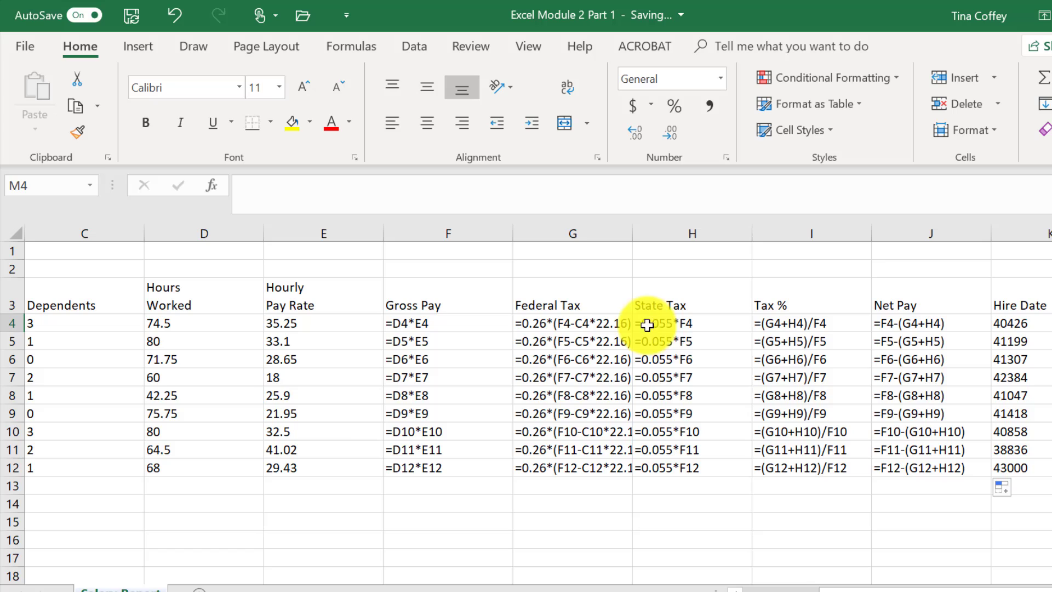
left_click(711, 324)
left_click(712, 340)
left_click(711, 360)
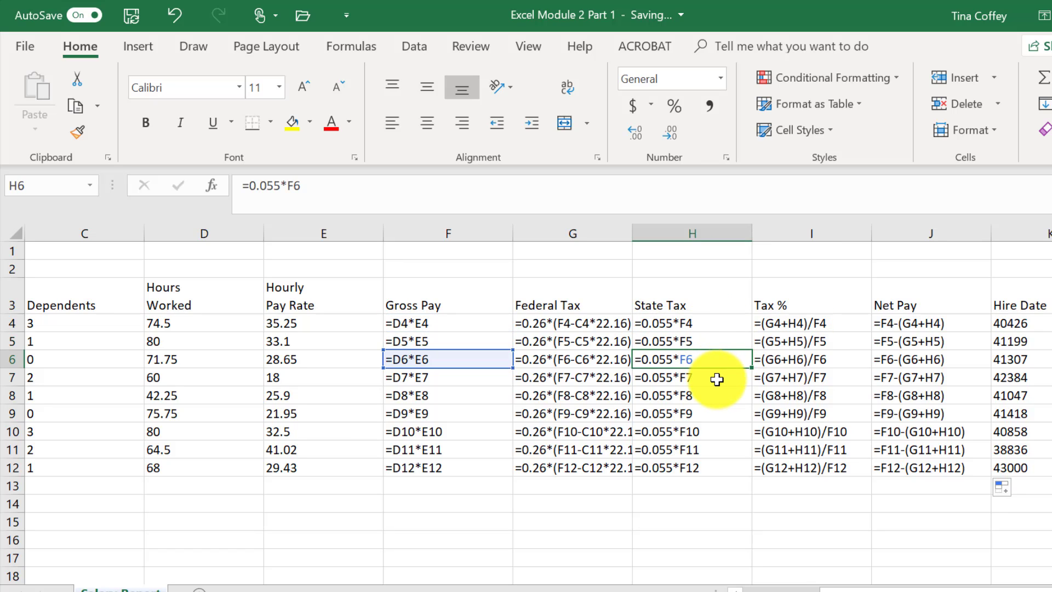
left_click(716, 378)
left_click(720, 397)
left_click(722, 415)
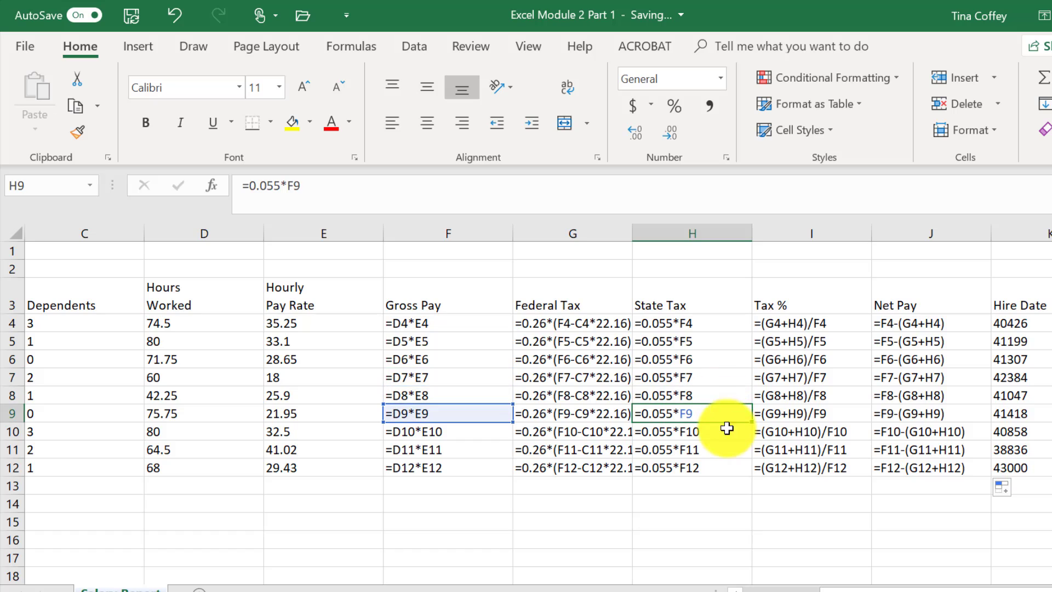
left_click(721, 433)
left_click(717, 450)
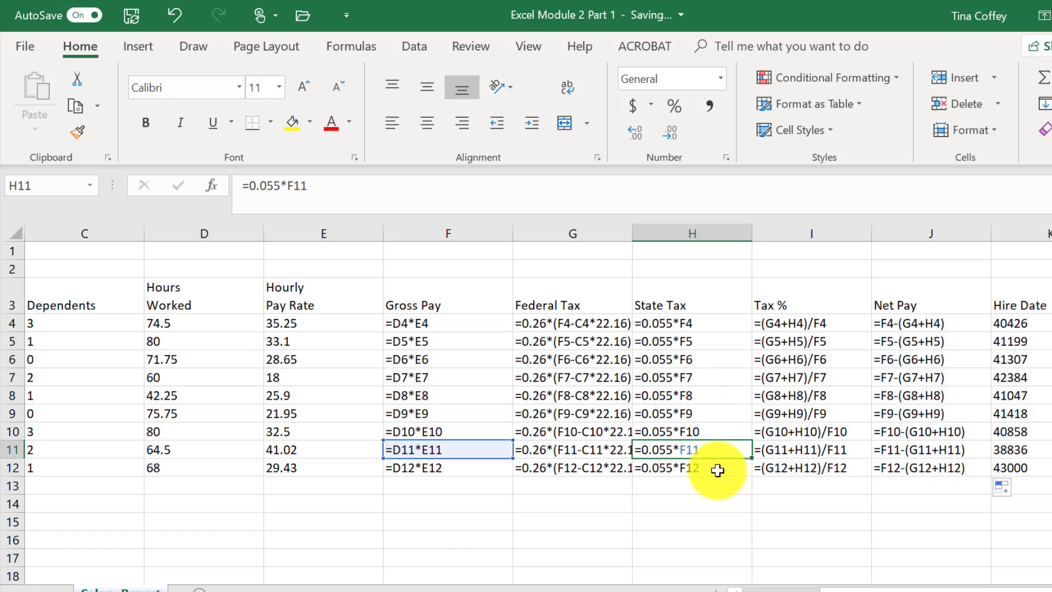
left_click(716, 466)
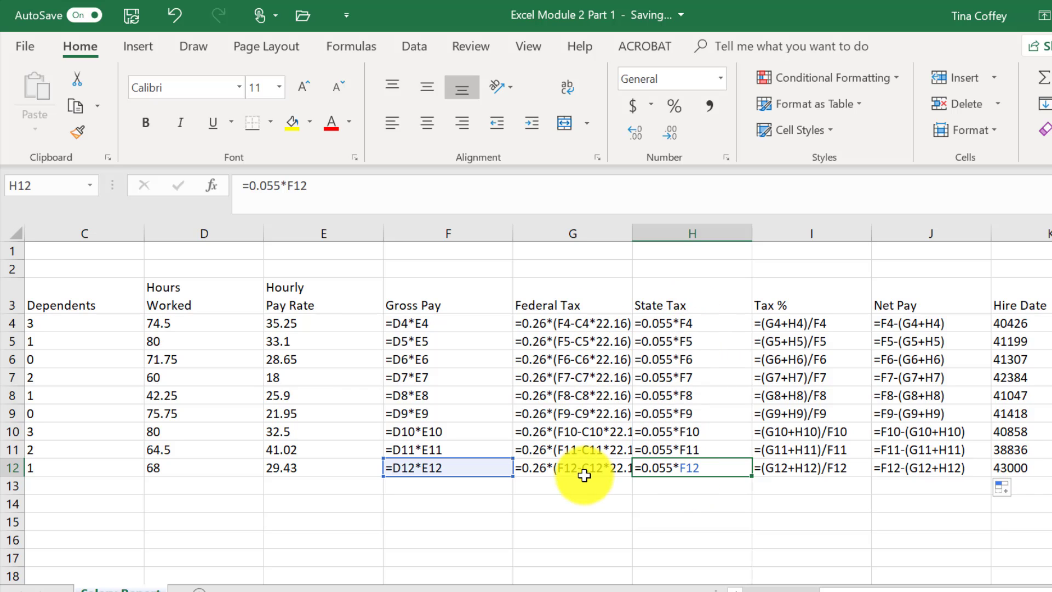
key("ctrl+grave")
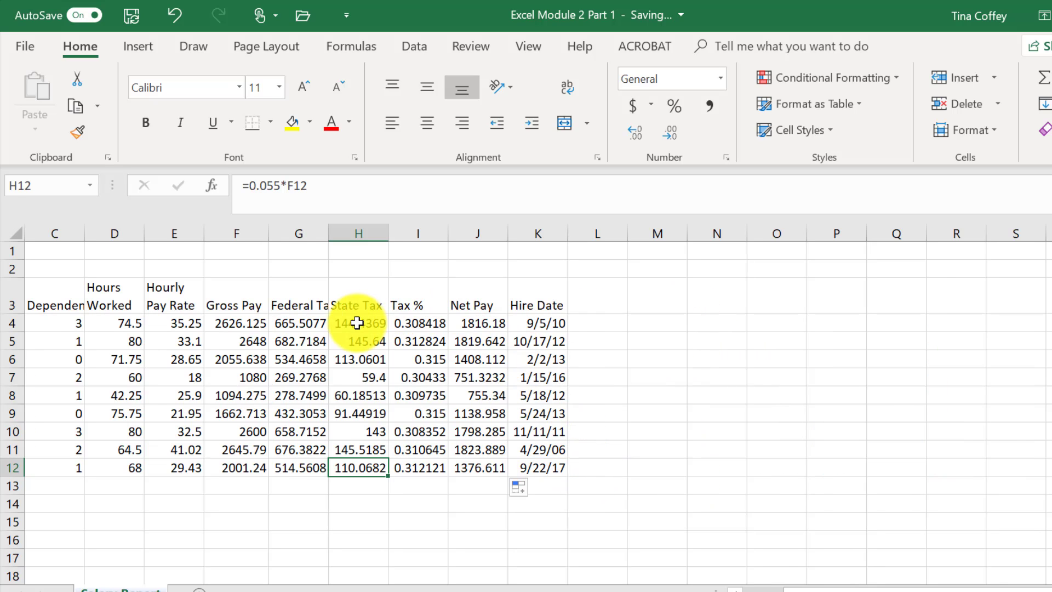
left_click(359, 323)
left_click(404, 320)
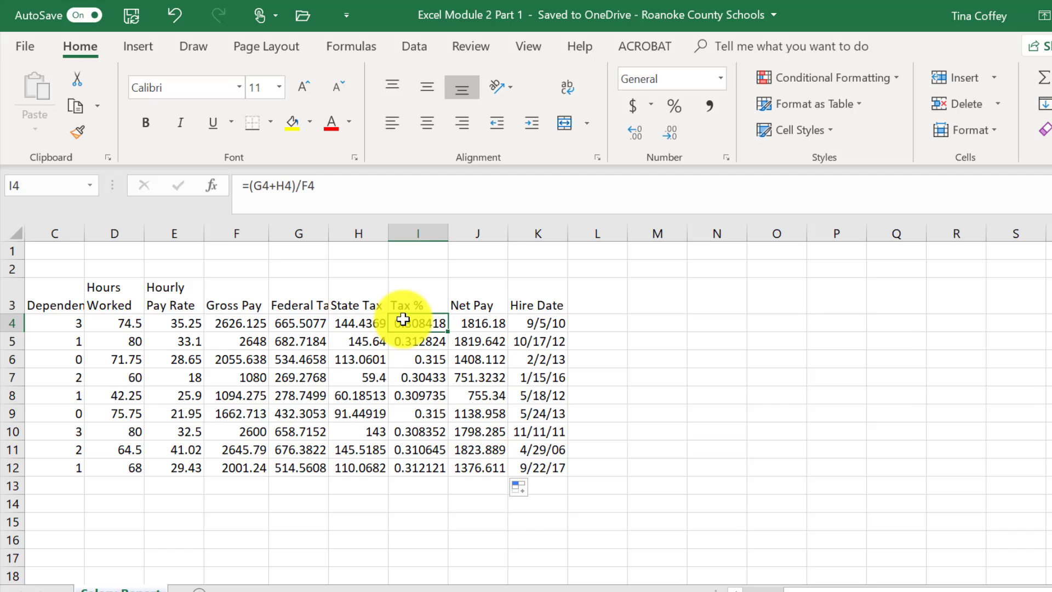
left_click_drag(795, 589, 708, 584)
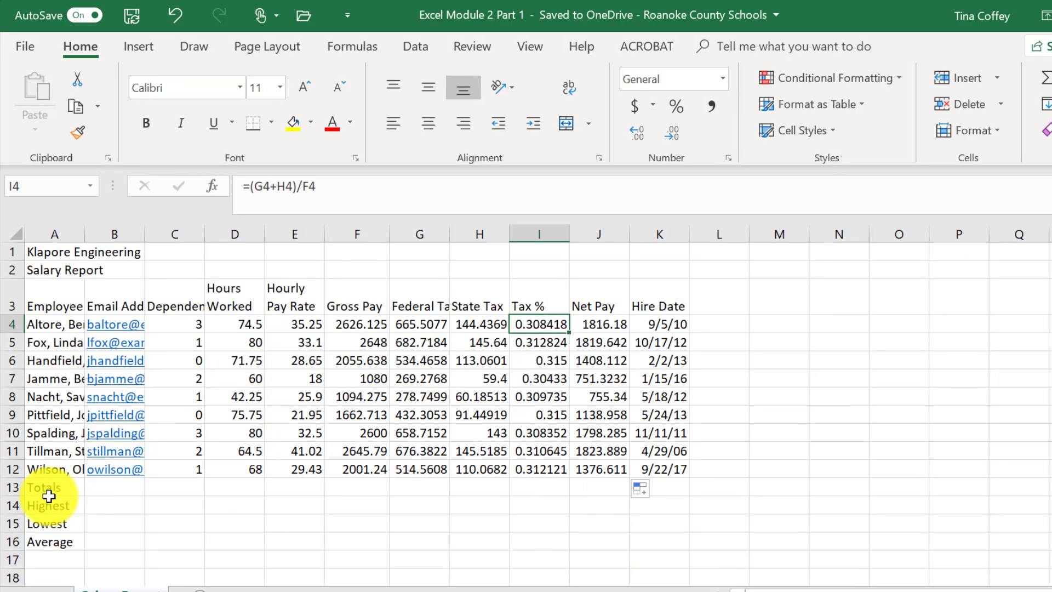
- AutoSum the Hours Worked column into D13, giving 616.75
left_click(237, 490)
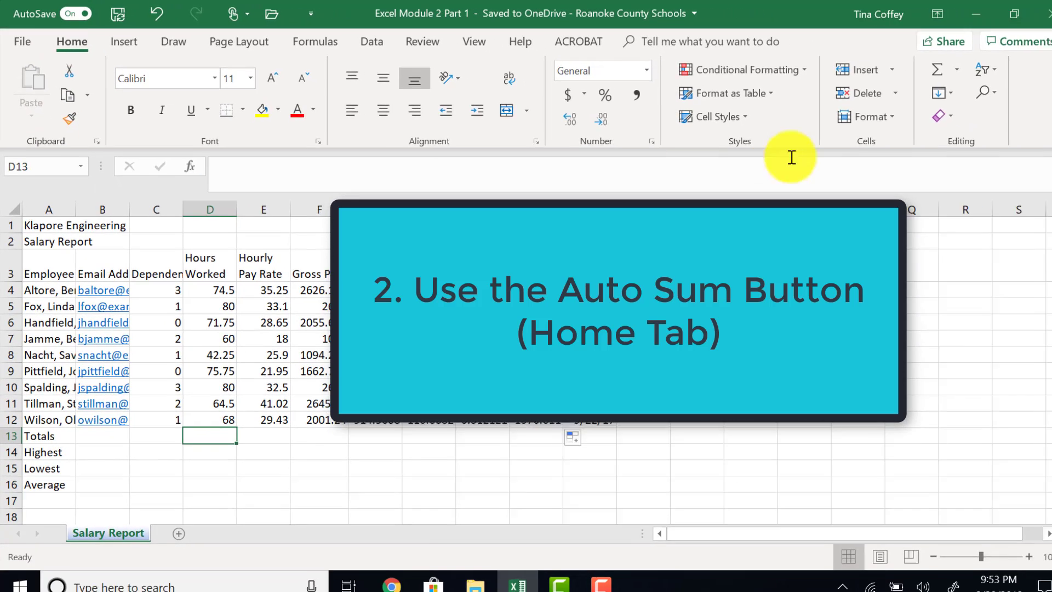
left_click(956, 69)
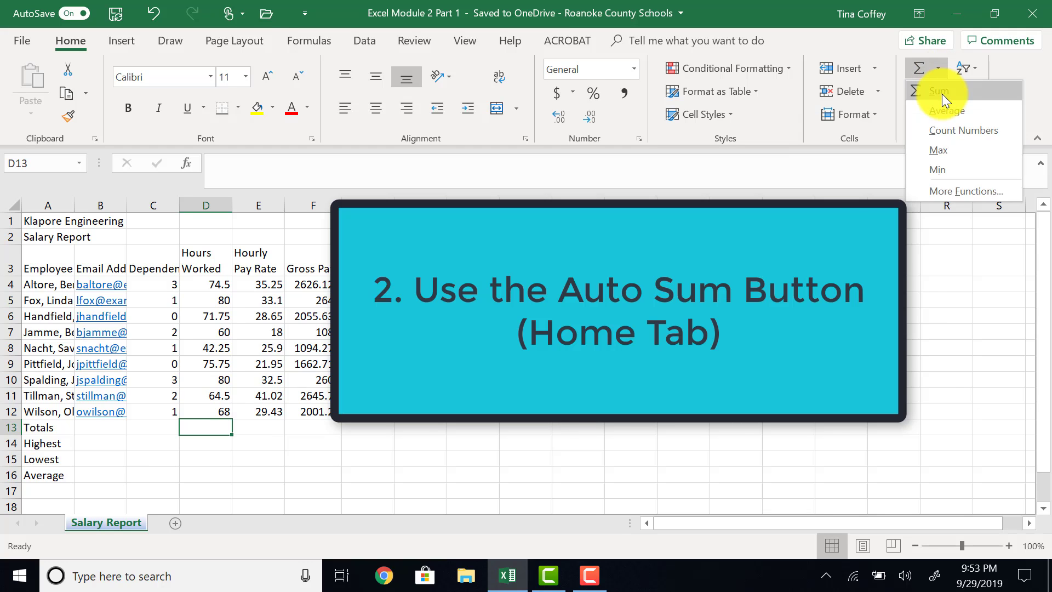
left_click(942, 93)
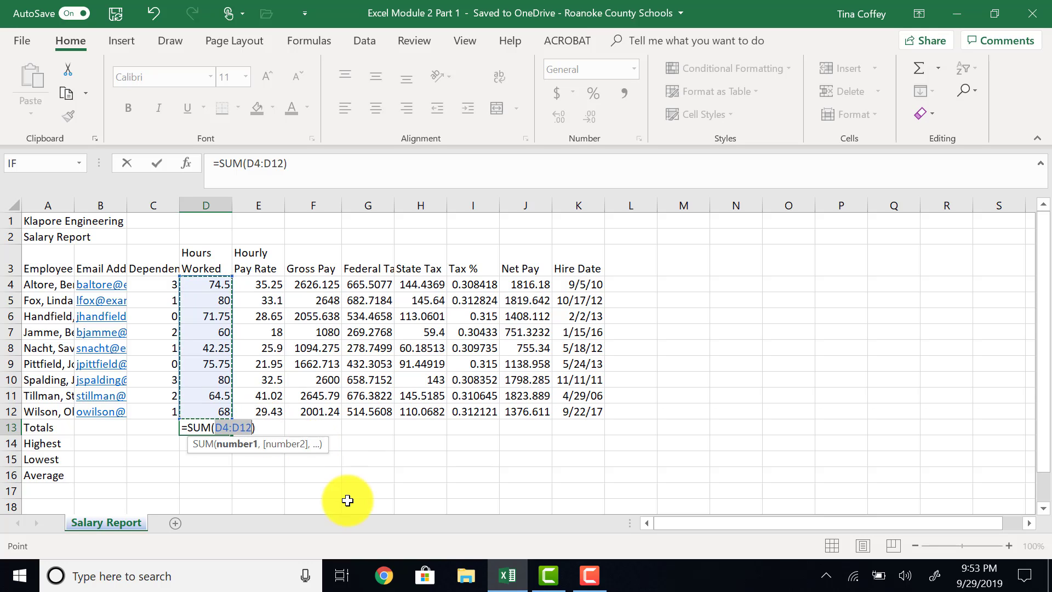
key("Return")
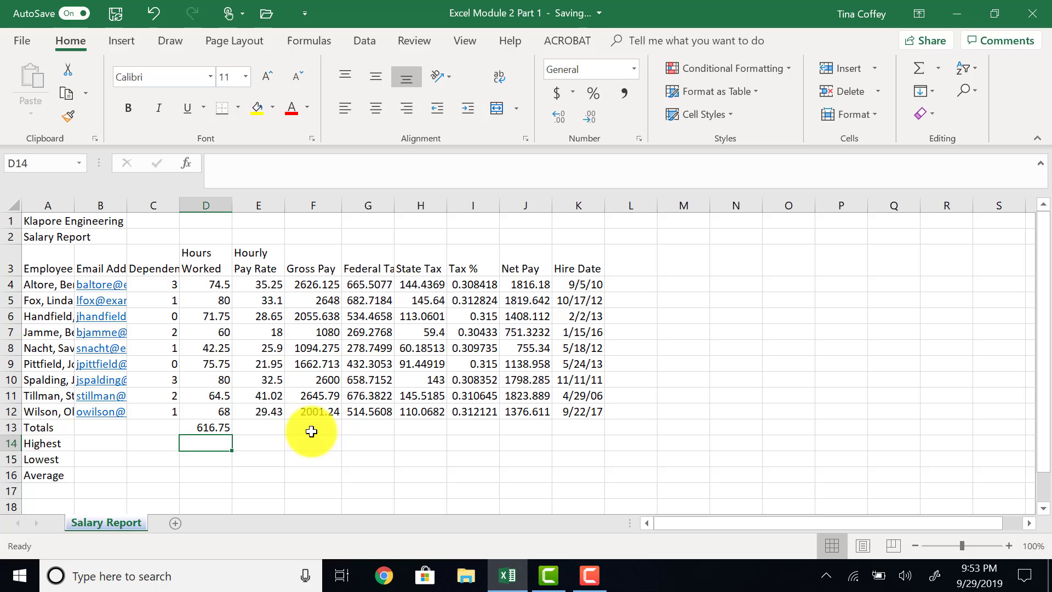
- AutoSum Gross Pay, Federal Tax and State Tax in F13:H13 and Net Pay in J13
left_click_drag(299, 428, 438, 433)
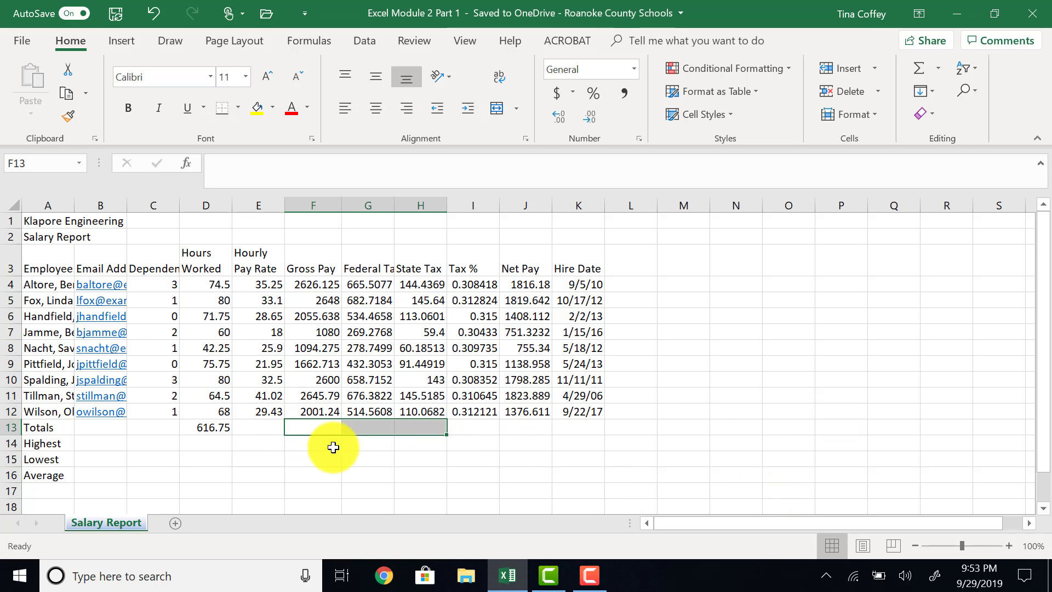
left_click(921, 67)
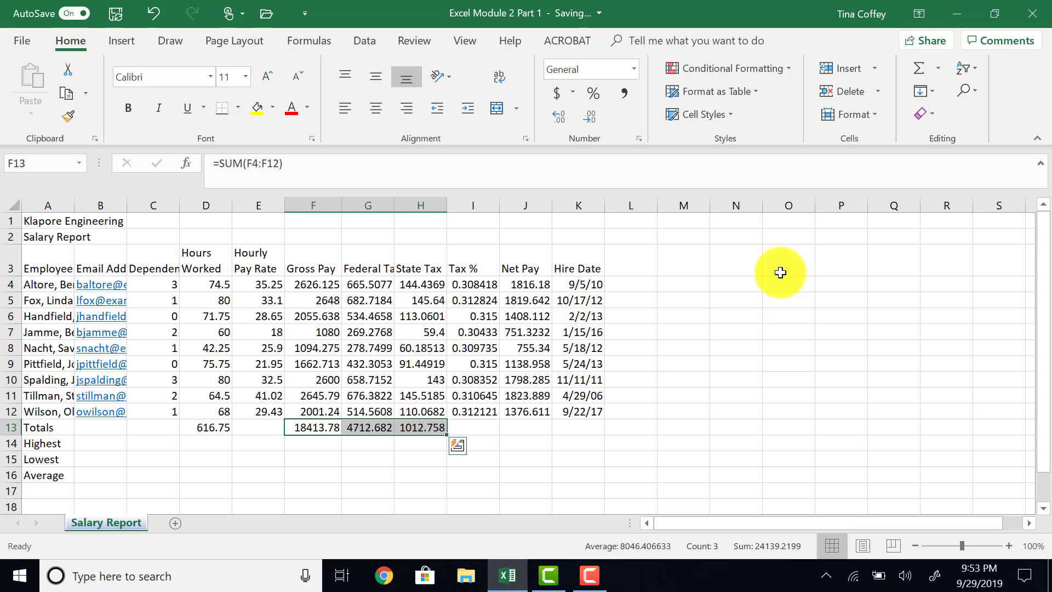
left_click(535, 431)
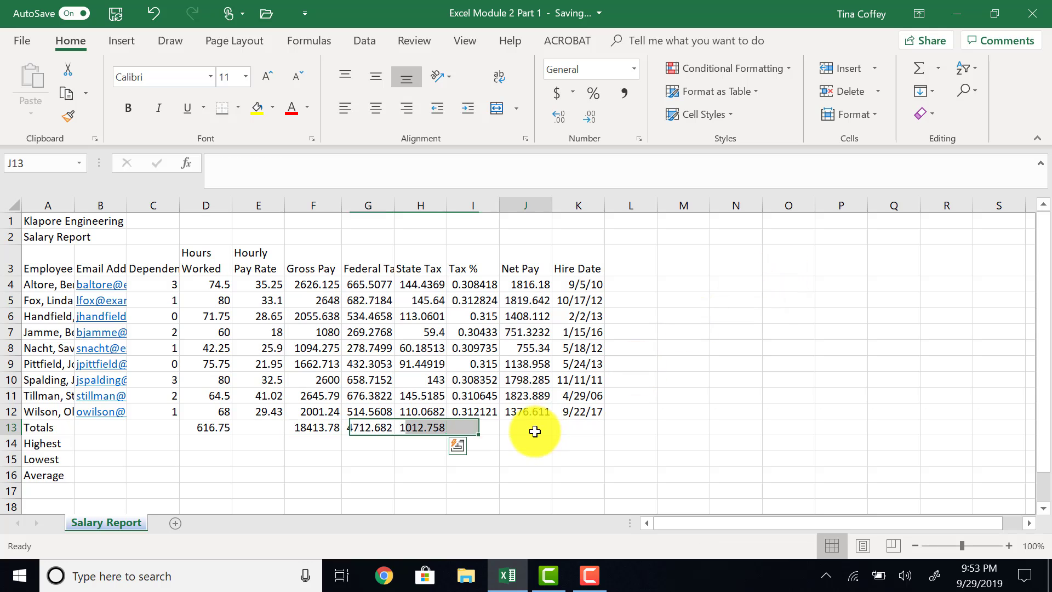
left_click(912, 68)
key("Return")
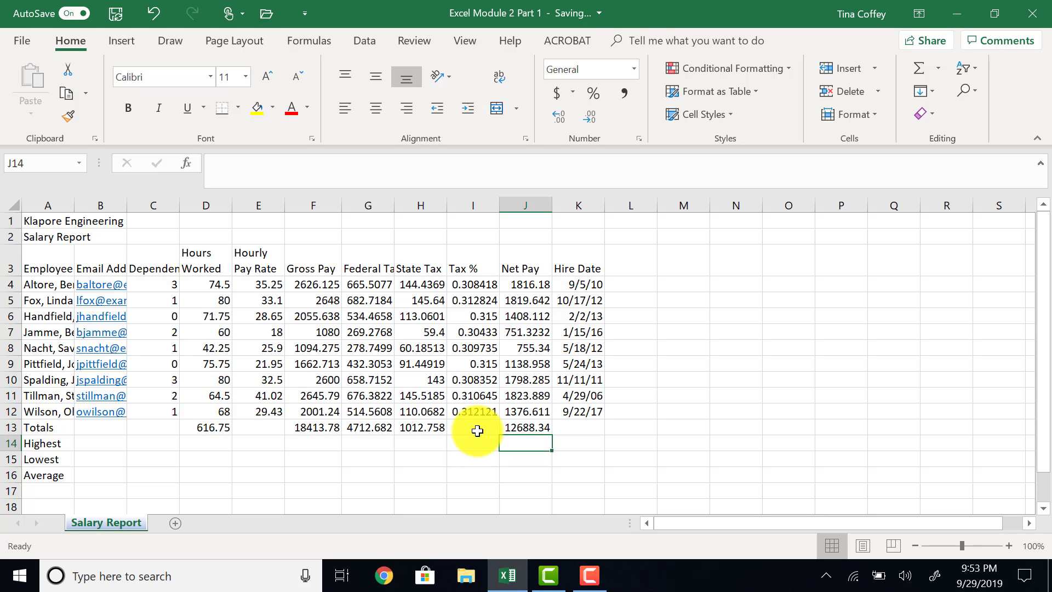
- Fill the Tax % formula from I12 down into I13, showing 0.310932
left_click(476, 411)
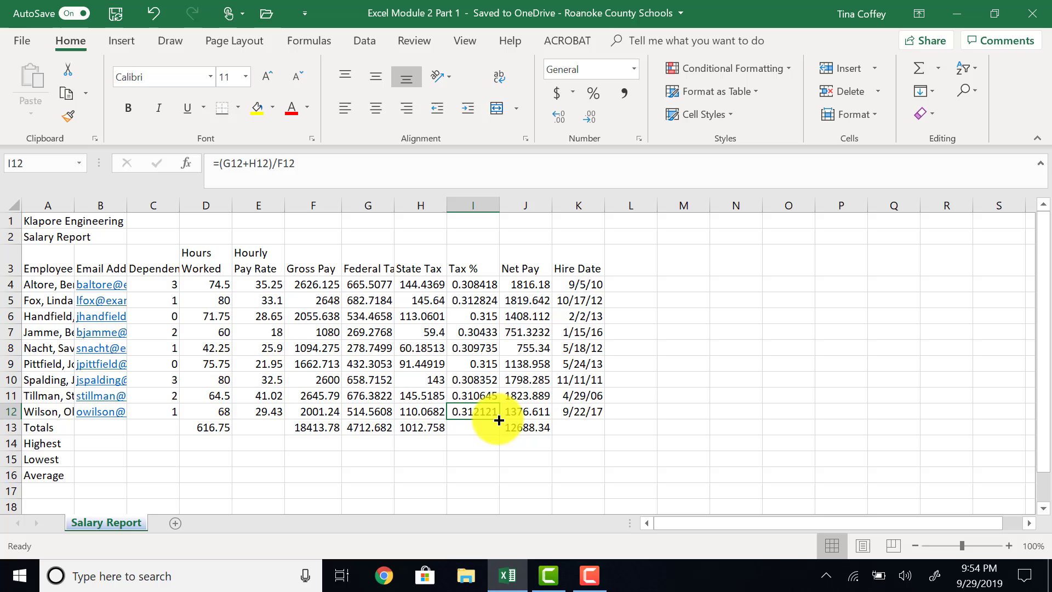
left_click_drag(498, 418, 496, 432)
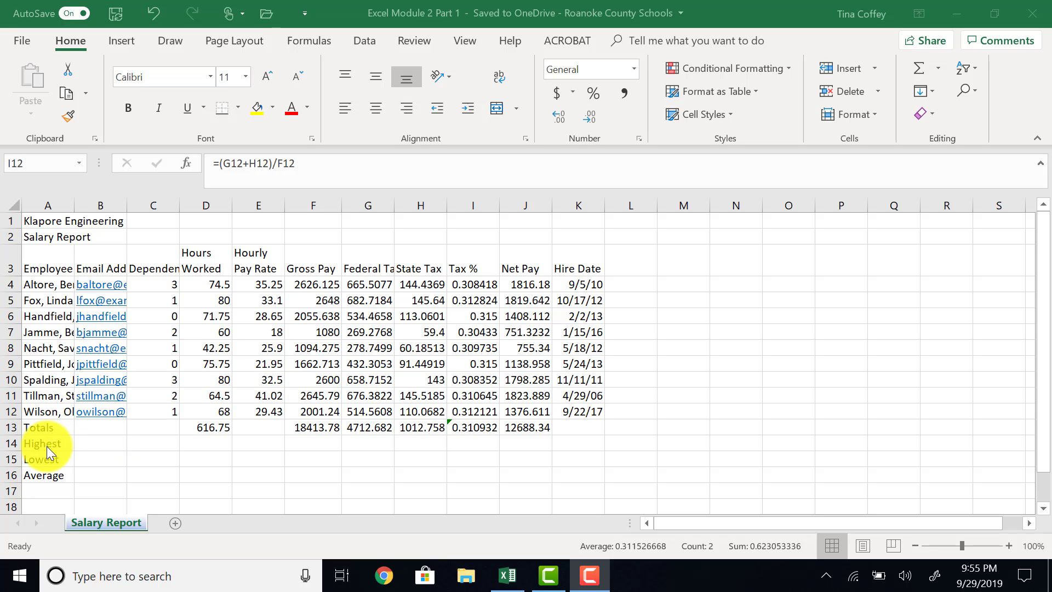
- Insert =MAX(C4:C12) in C14 via Insert Function so it shows 3 dependents
left_click(159, 445)
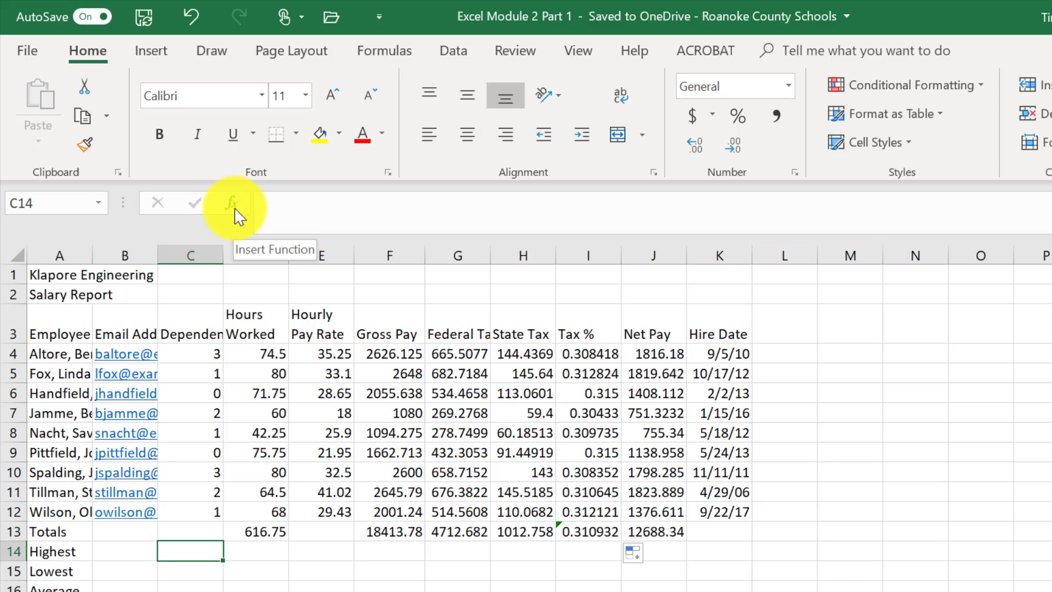
left_click(236, 215)
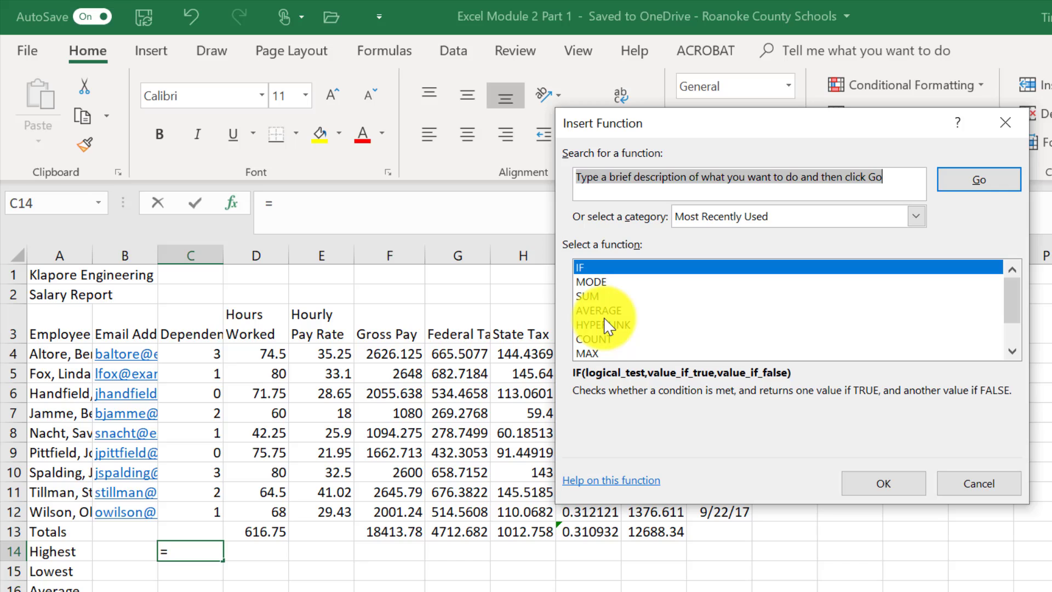
left_click(914, 219)
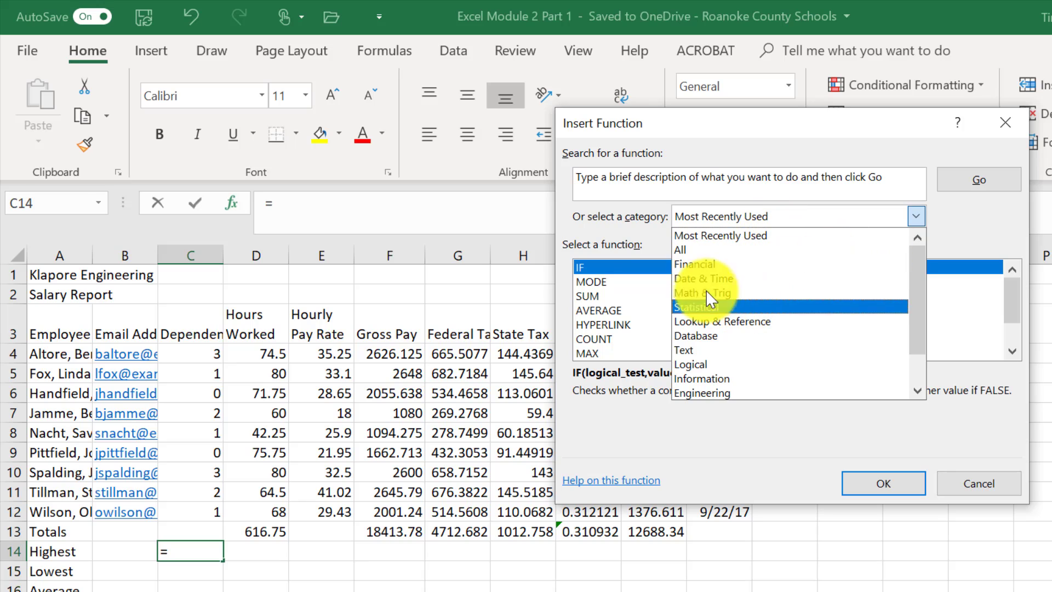
left_click(583, 244)
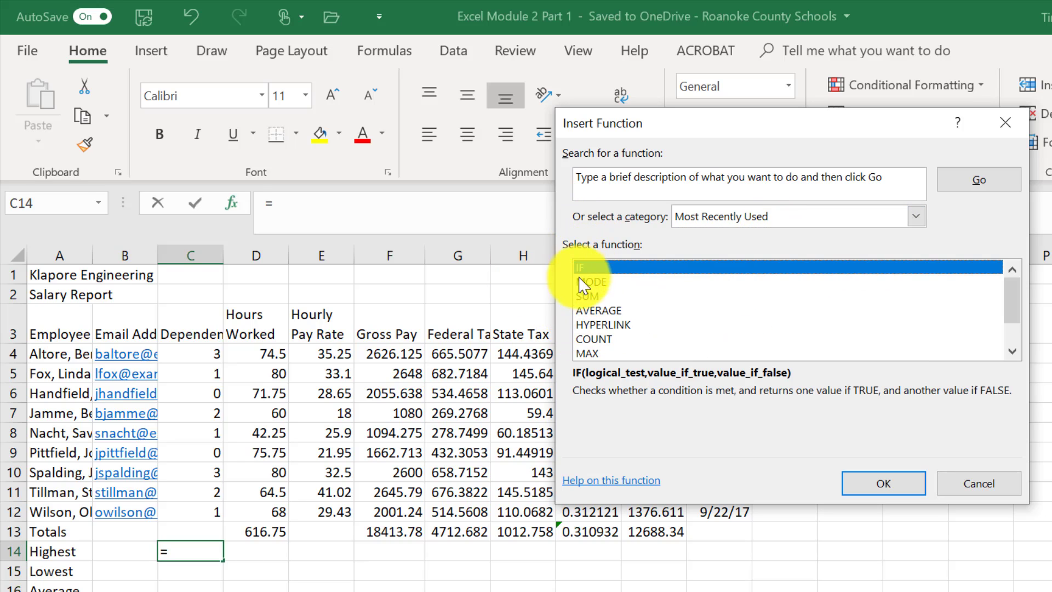
left_click(593, 354)
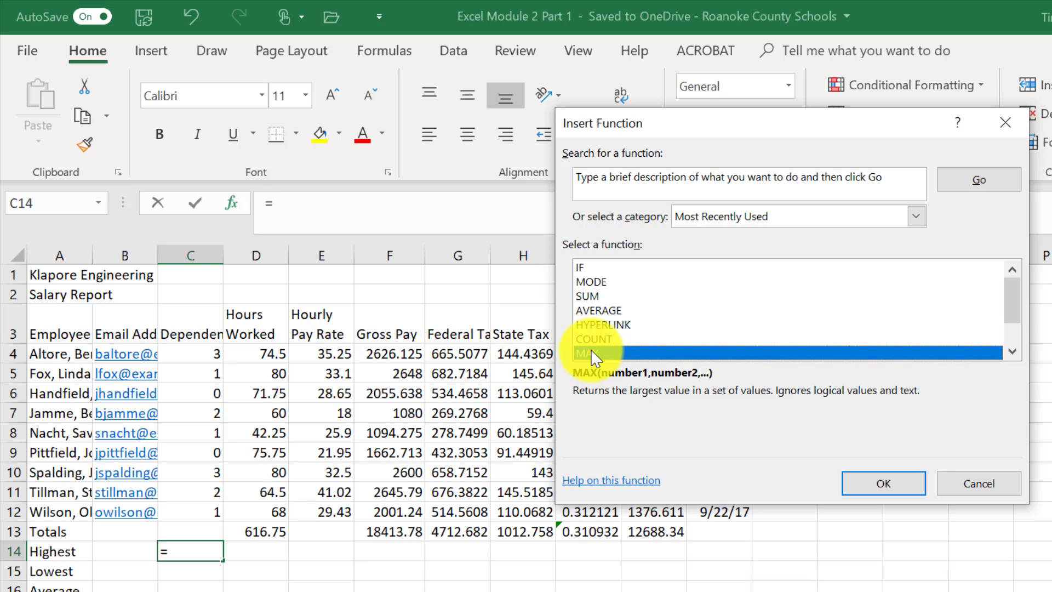
left_click(882, 483)
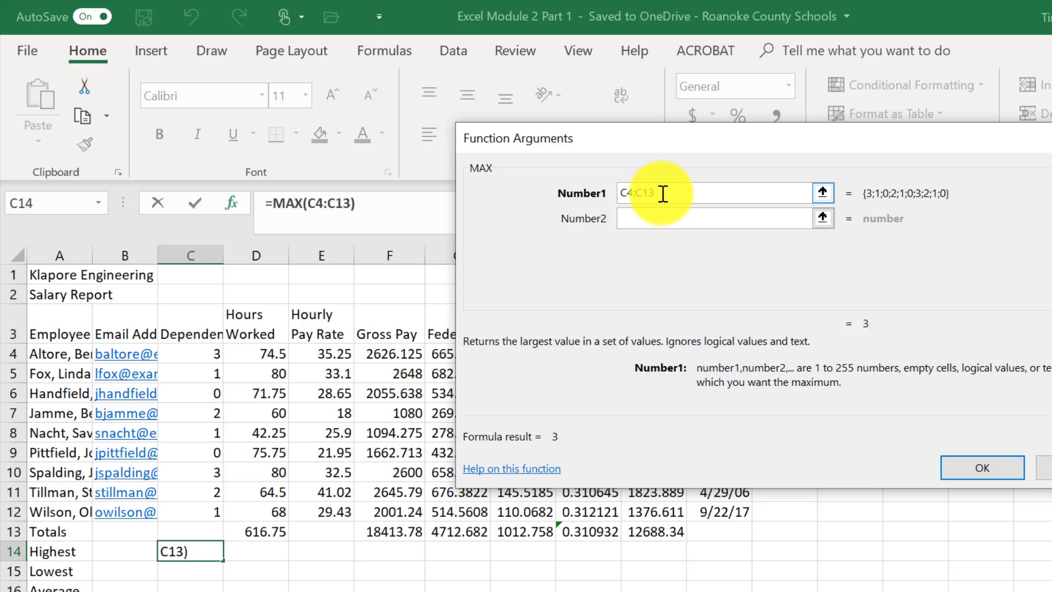
key("BackSpace")
type("2")
left_click(971, 472)
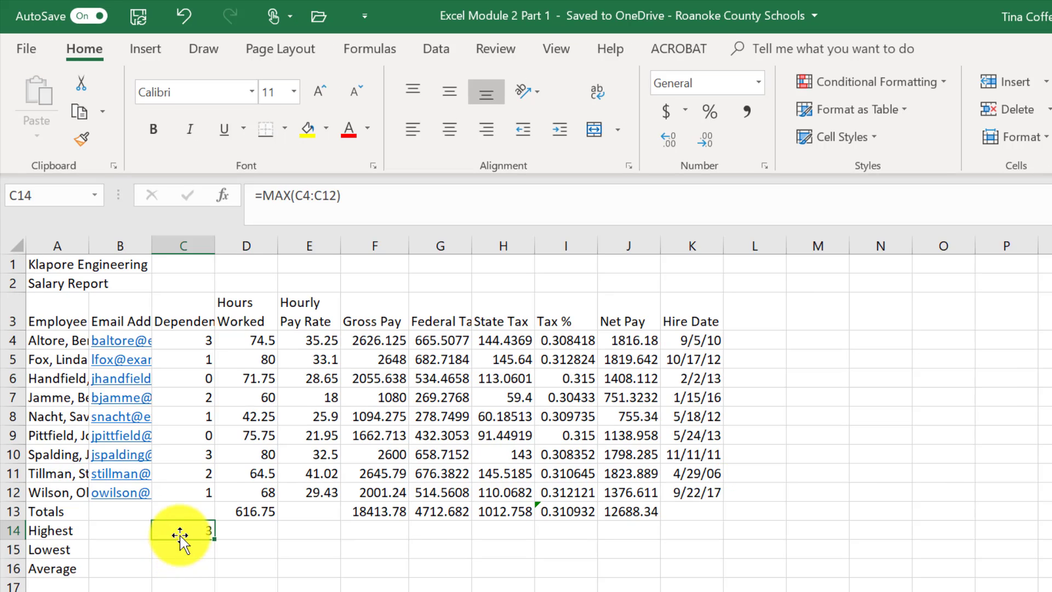
left_click(186, 582)
- Enter =MIN(C4:C12) in C15 from the AutoSum menu, returning 0
left_click(179, 550)
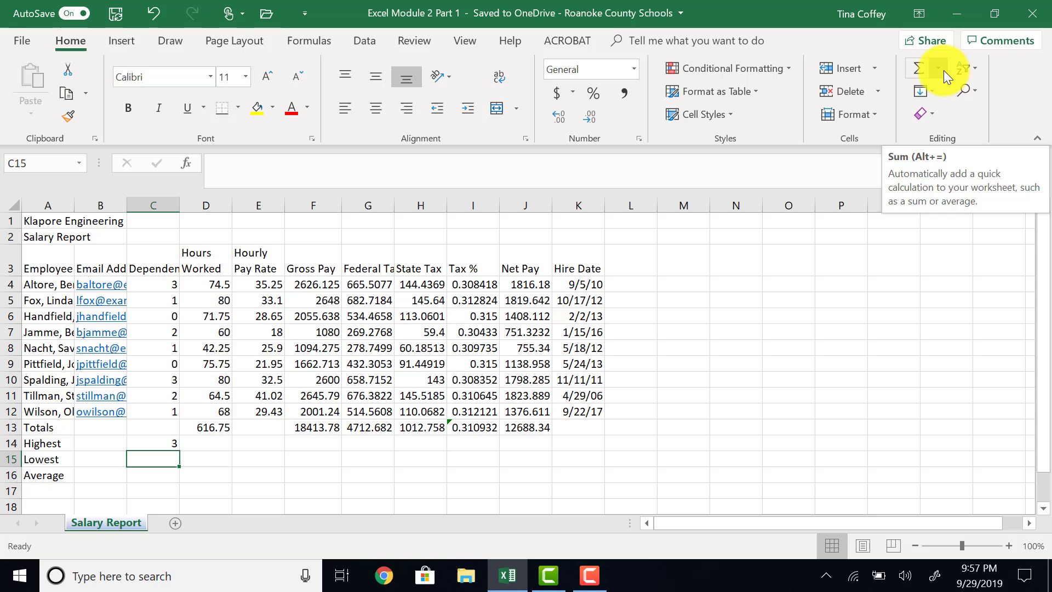
left_click(1003, 74)
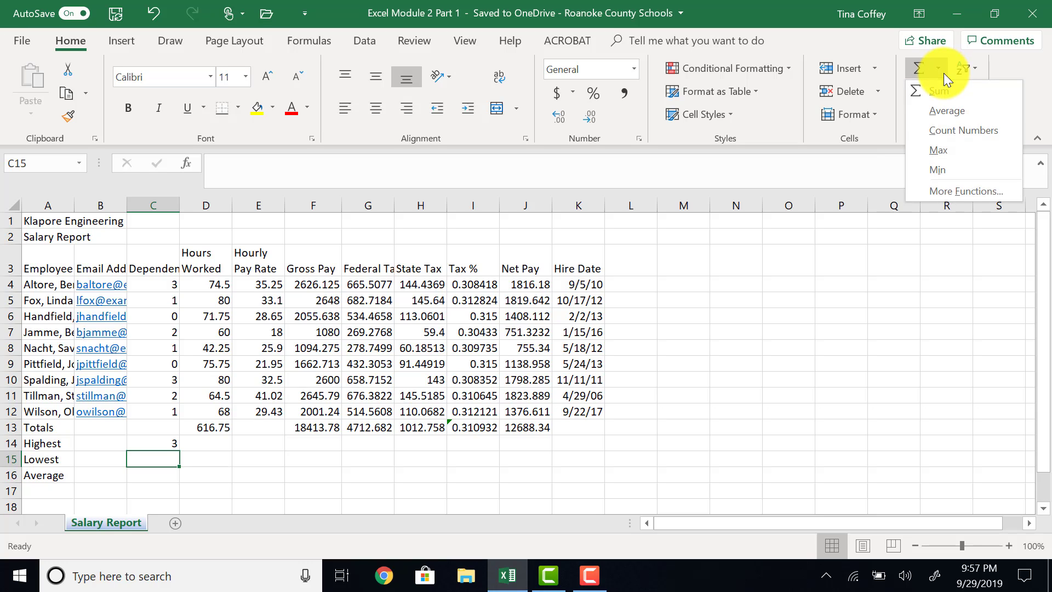
left_click(929, 170)
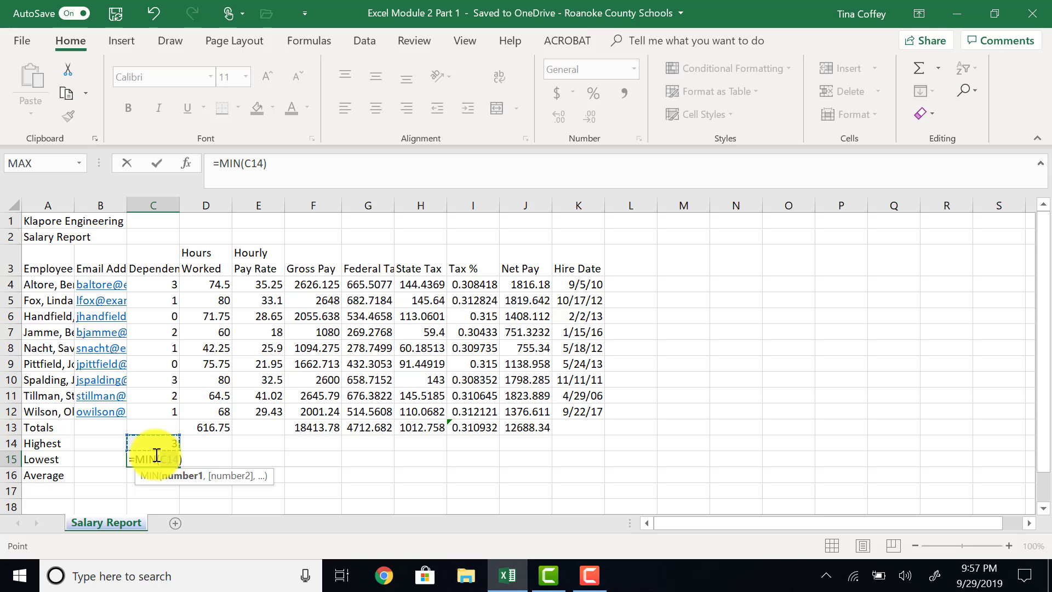
left_click_drag(165, 284, 164, 413)
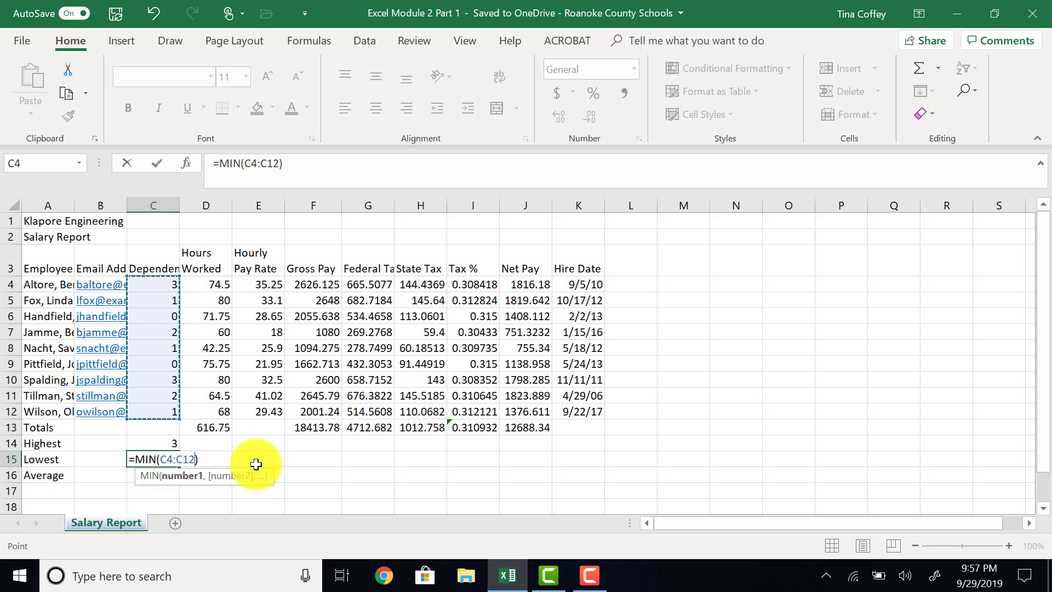
key("Return")
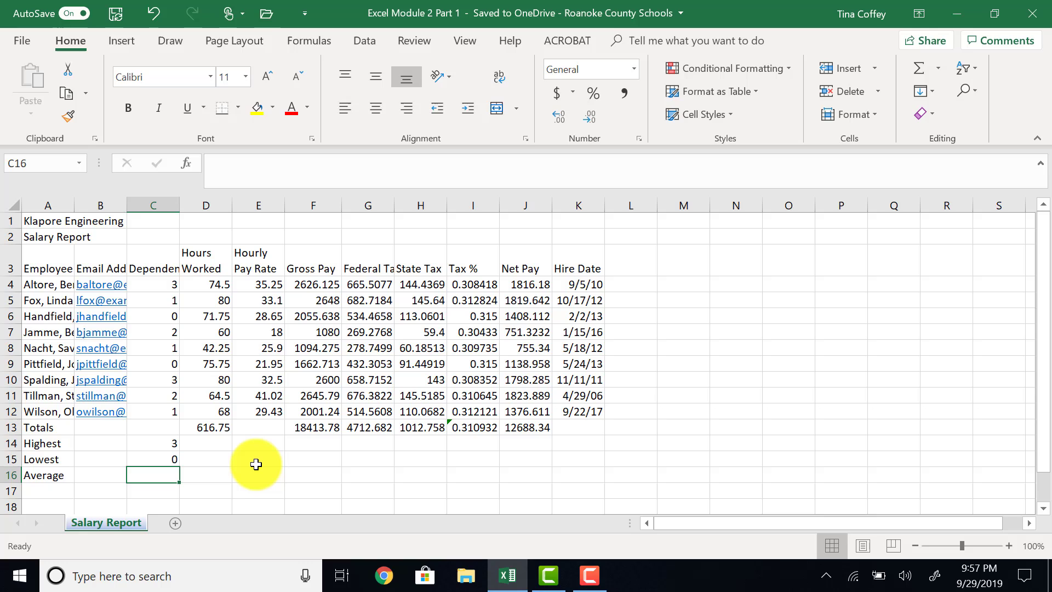
- Enter =AVERAGE(C4:C12) in C16 using autocomplete, giving 1.444444
type("=av")
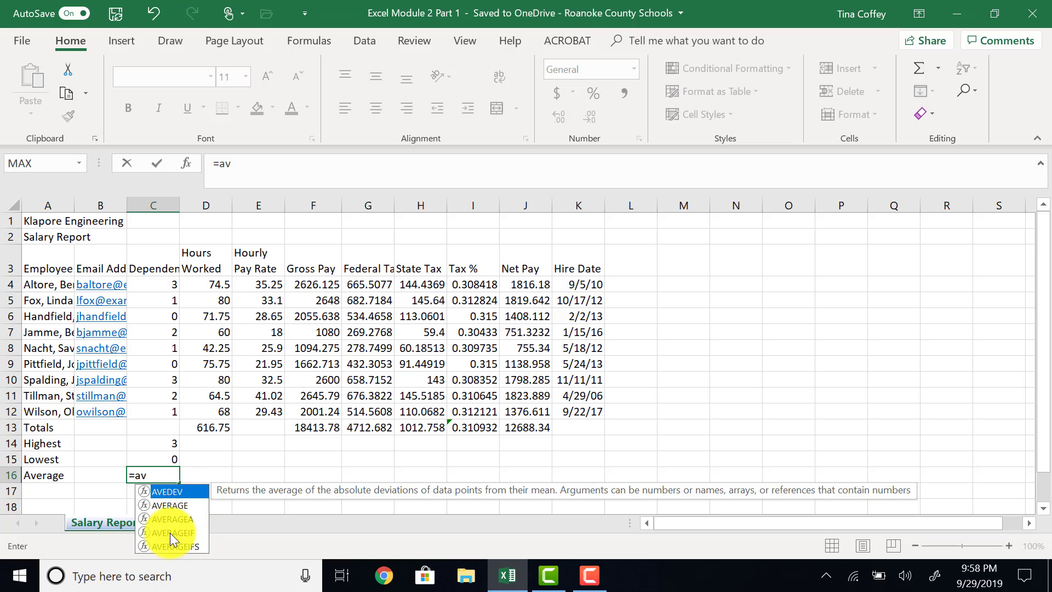
left_click(182, 507)
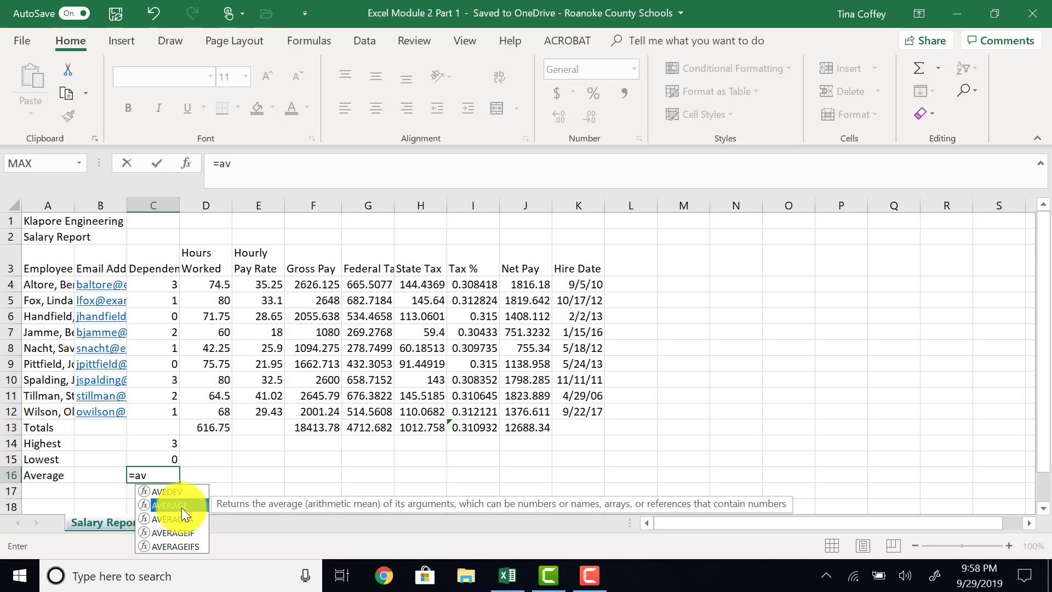
double_click(182, 507)
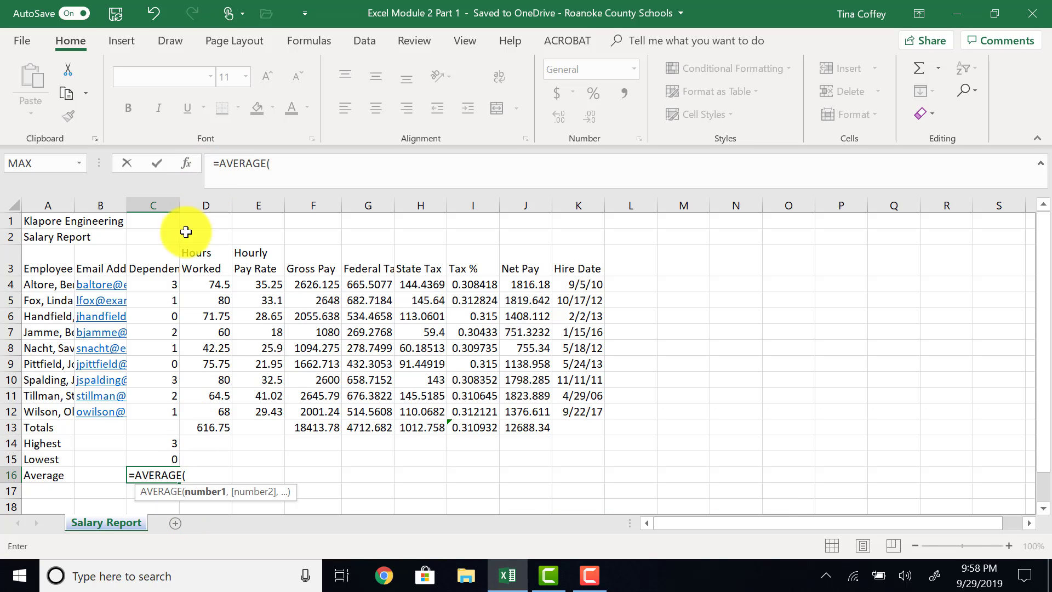
left_click_drag(156, 283, 156, 413)
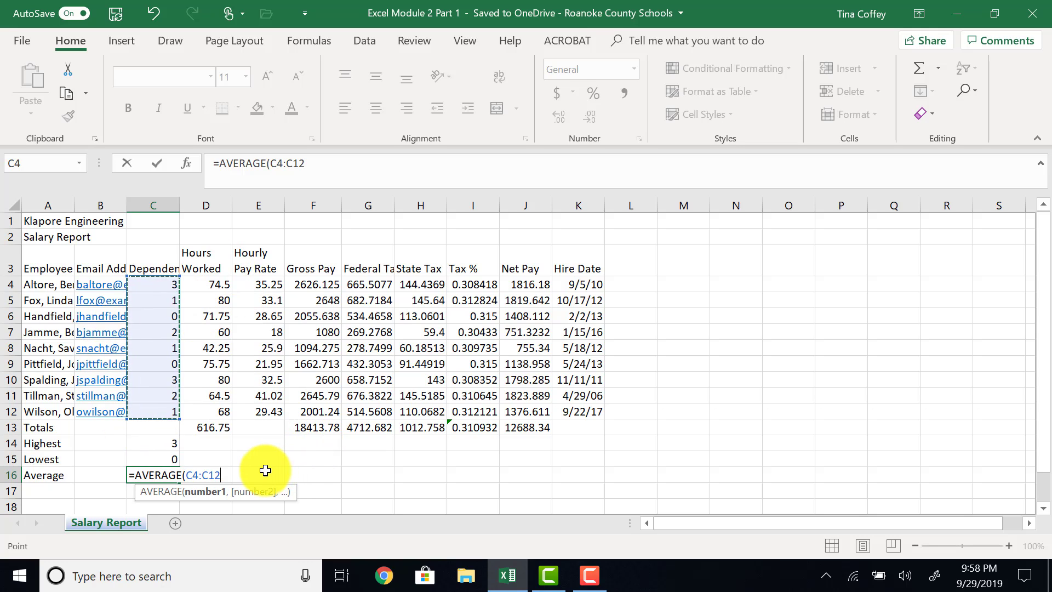
key("Return")
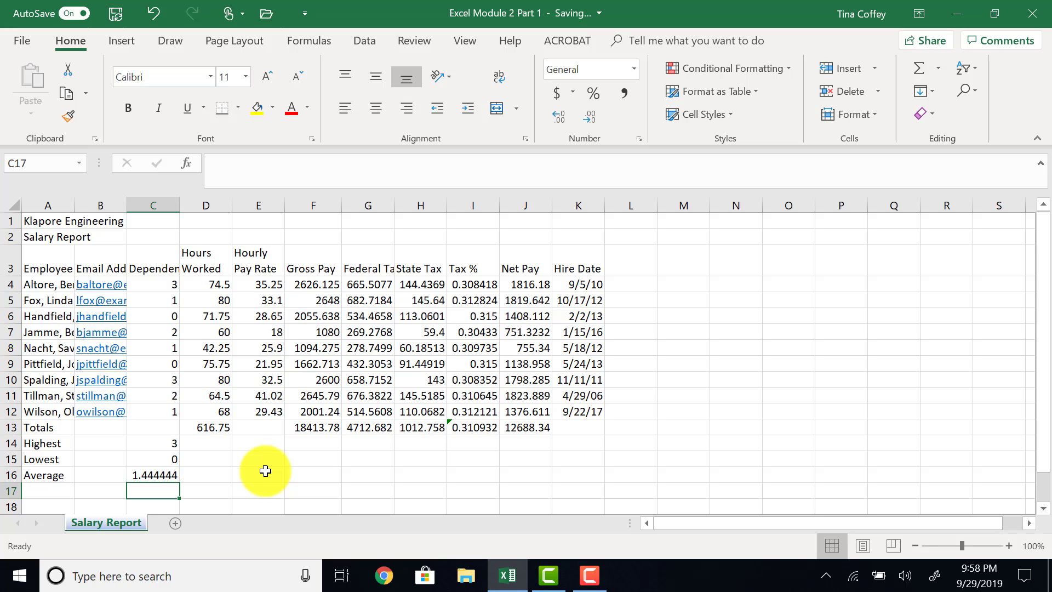
- Open the C16 AVERAGE and C14 MAX formulas to verify their ranges, leaving both unchanged
left_click(165, 474)
double_click(164, 474)
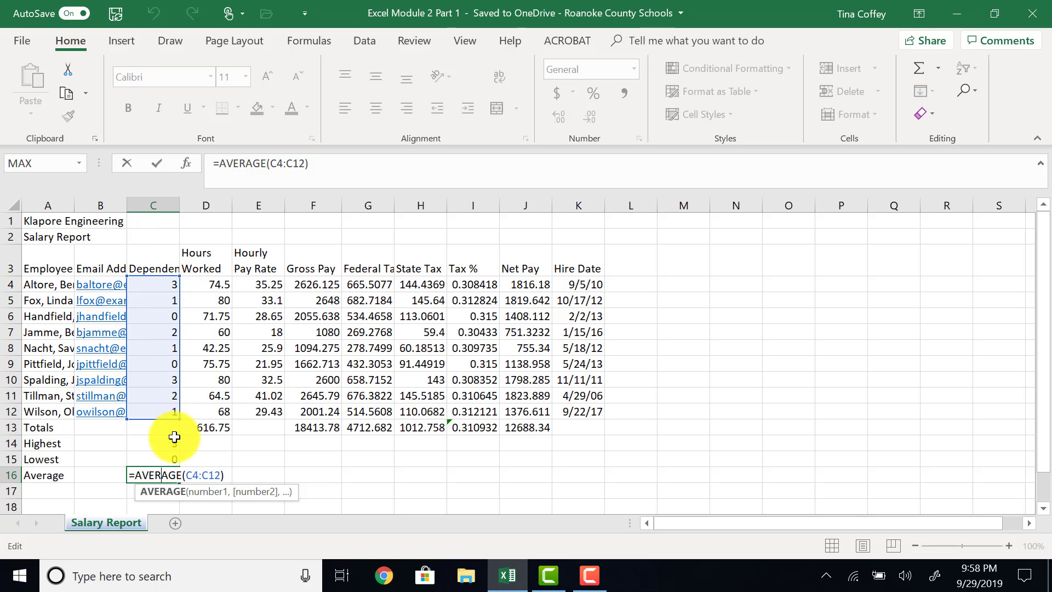
key("Escape")
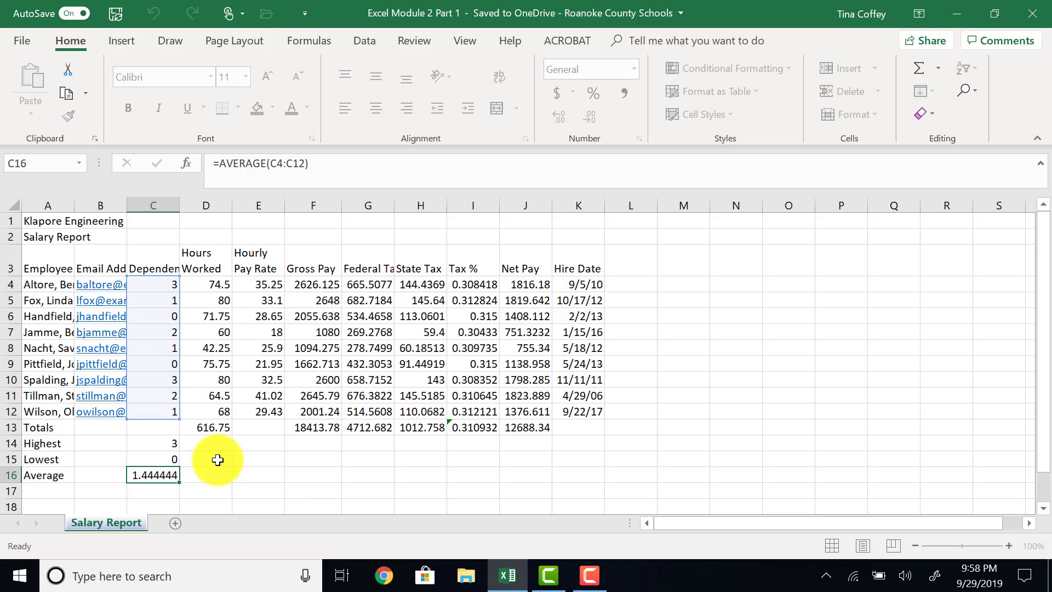
double_click(162, 445)
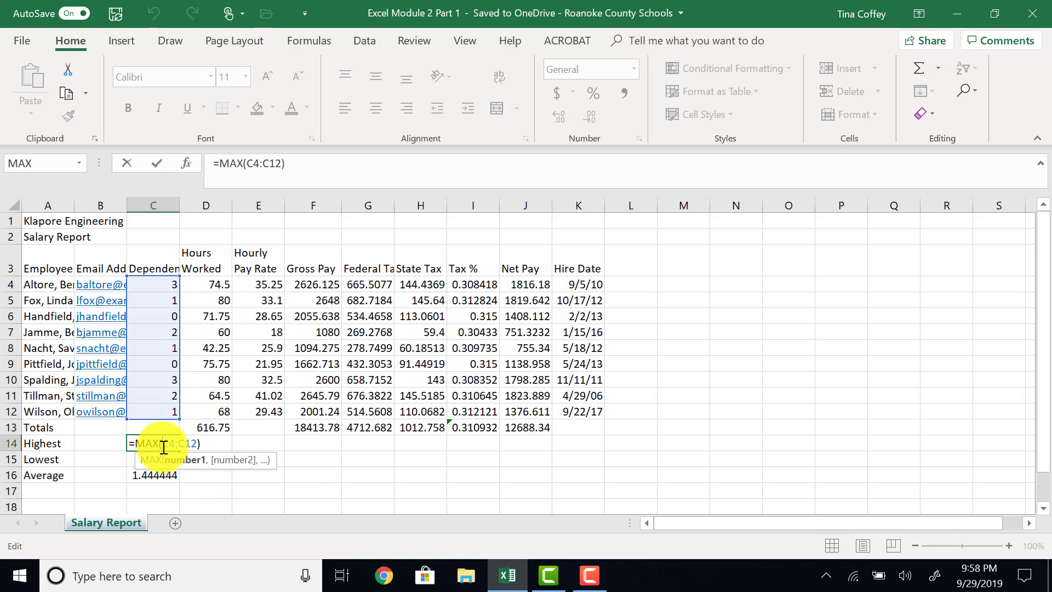
key("Escape")
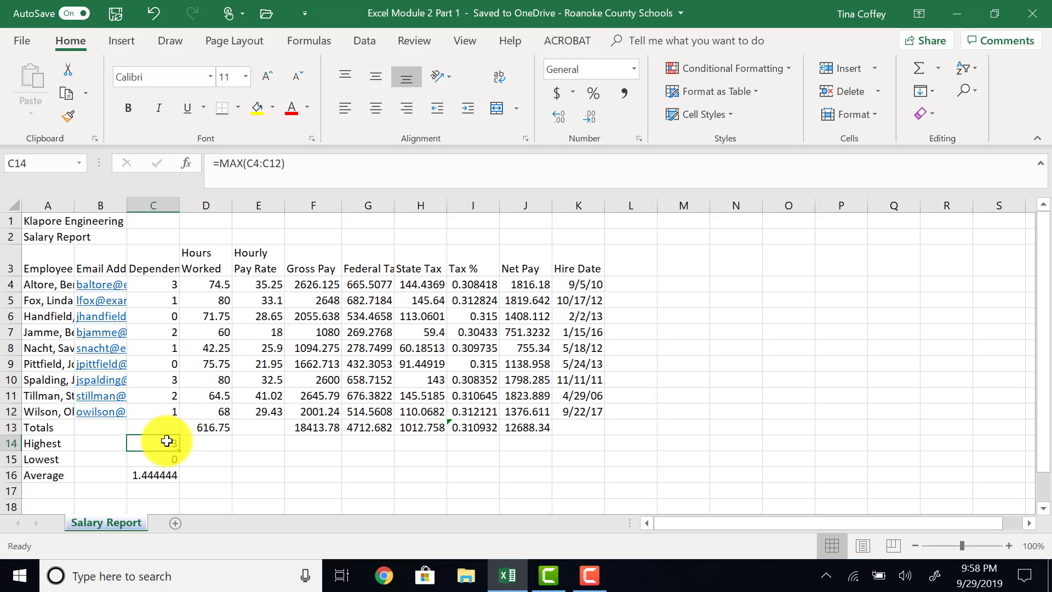
- Fill C14:C16 right through column J, then clear the Tax % average in I16
left_click_drag(166, 438, 169, 475)
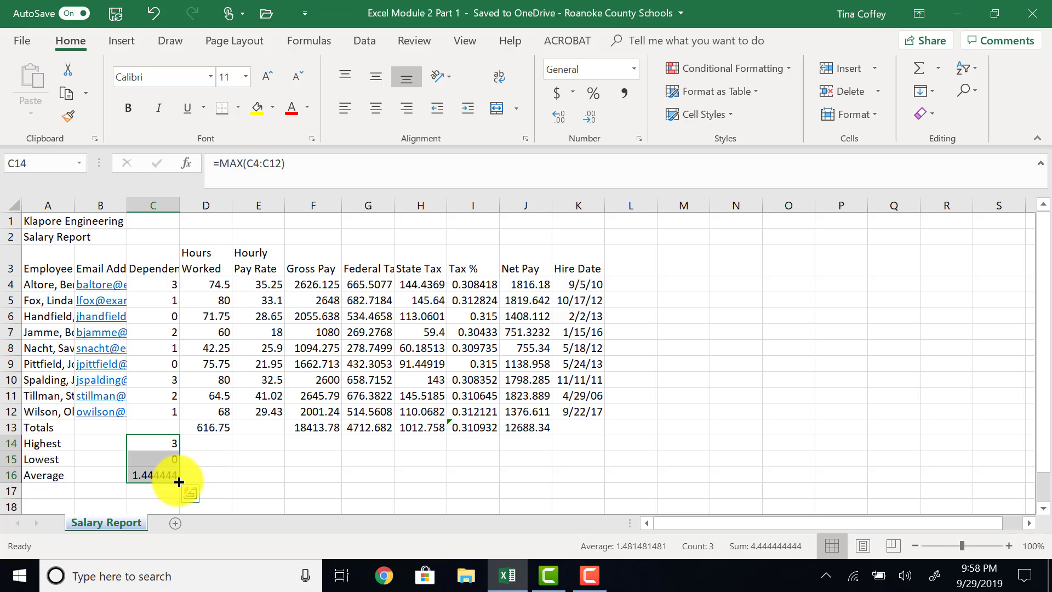
left_click_drag(179, 482, 564, 478)
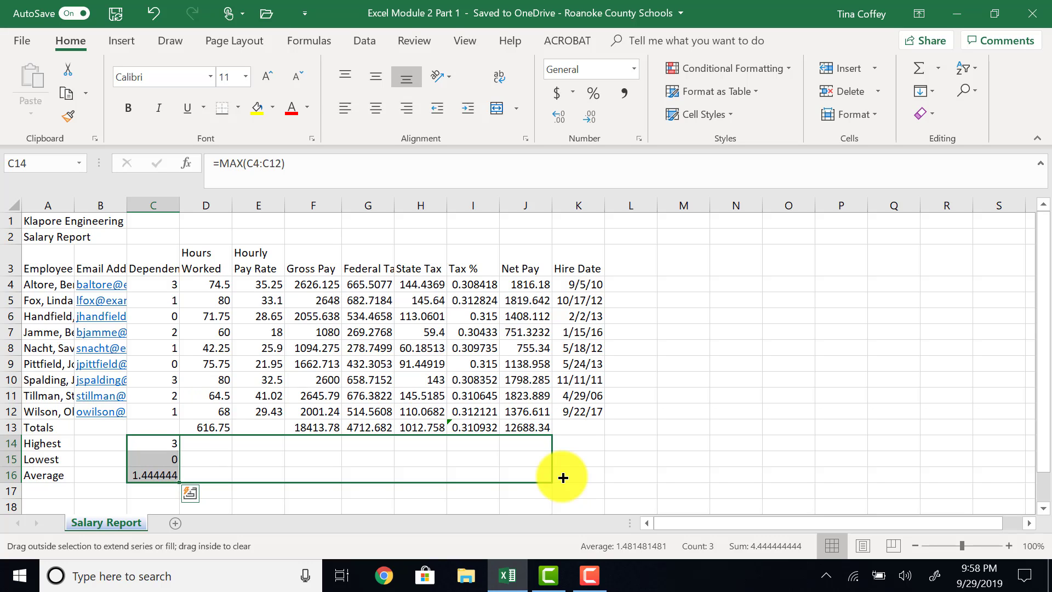
left_click_drag(563, 478, 563, 478)
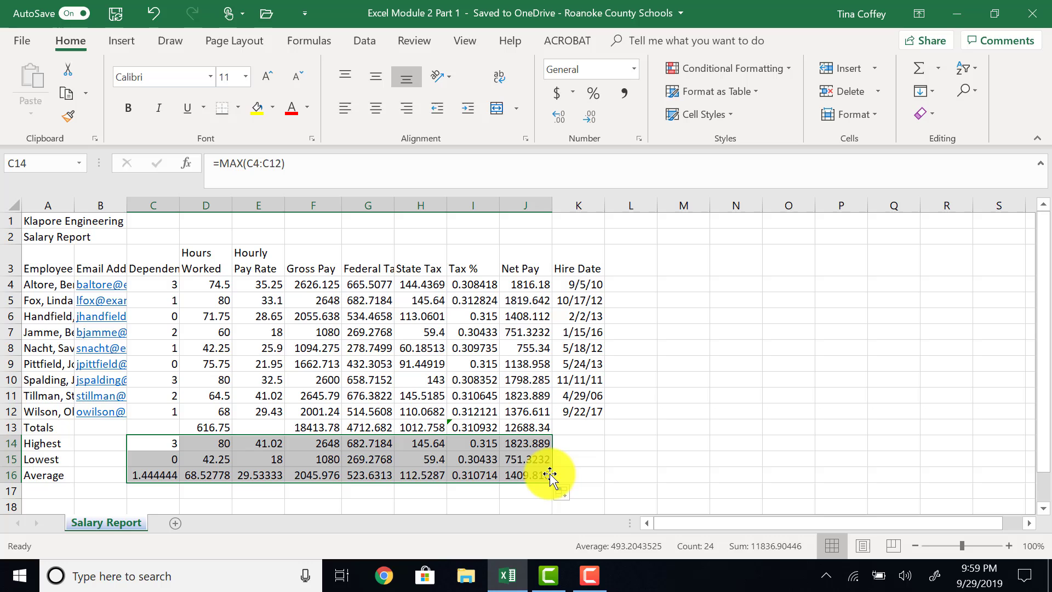
left_click(463, 476)
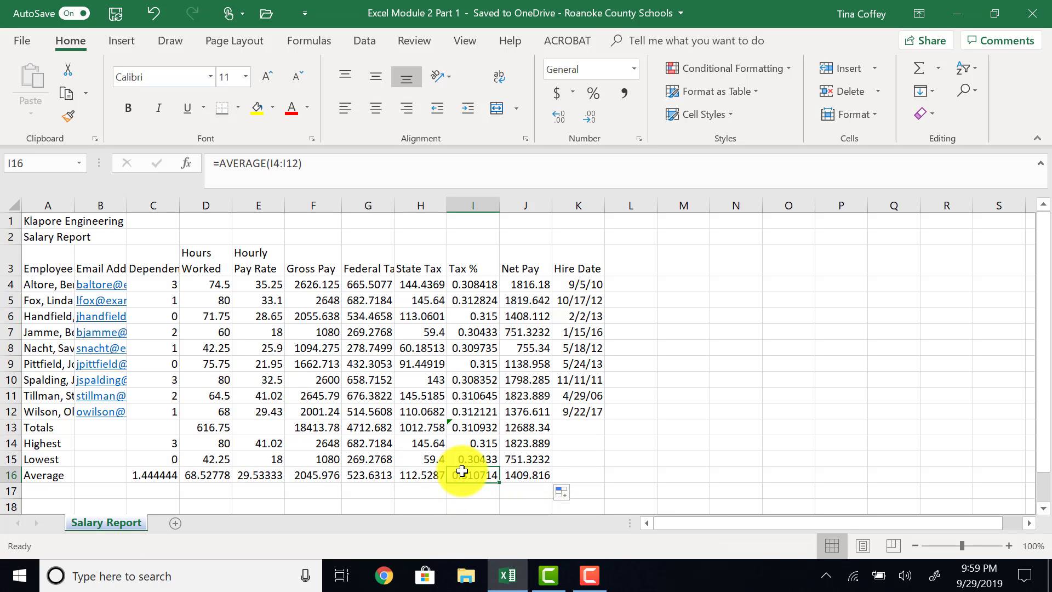
key("Delete")
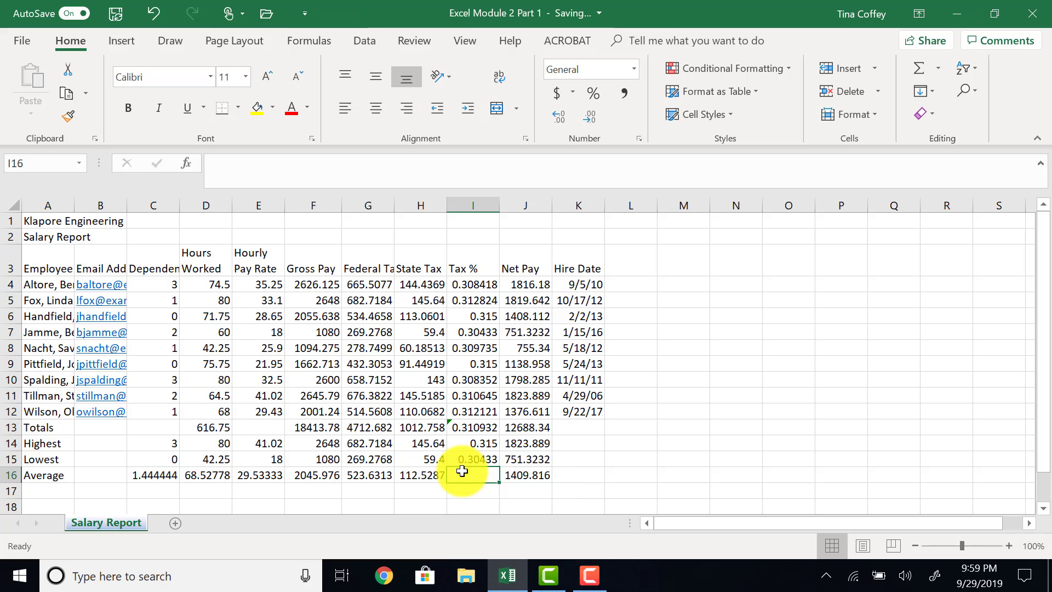